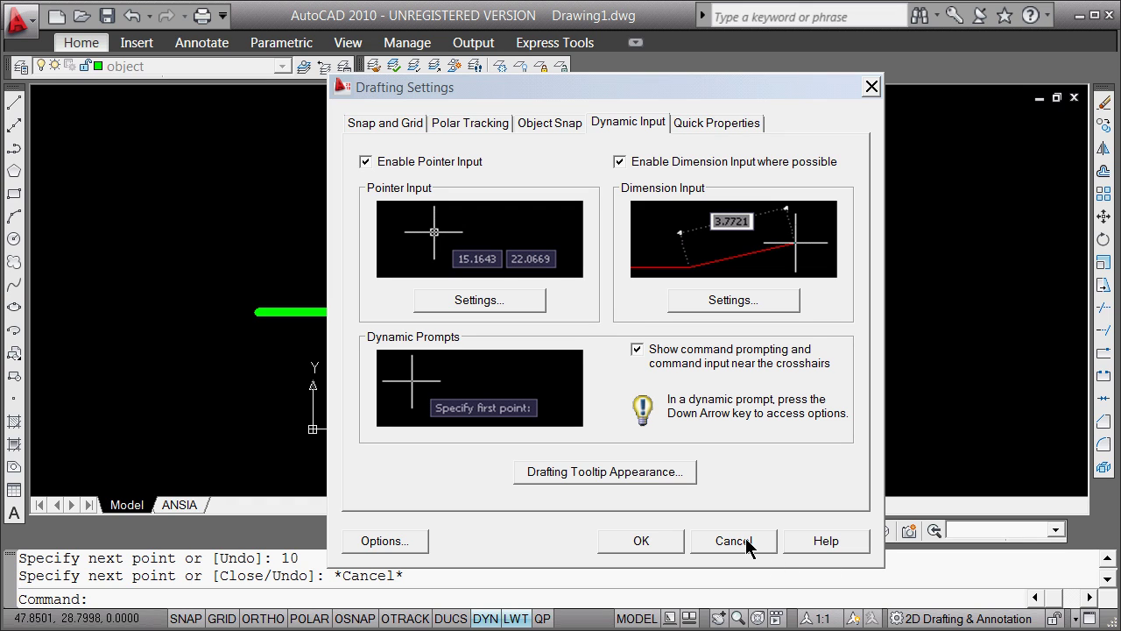
click(745, 542)
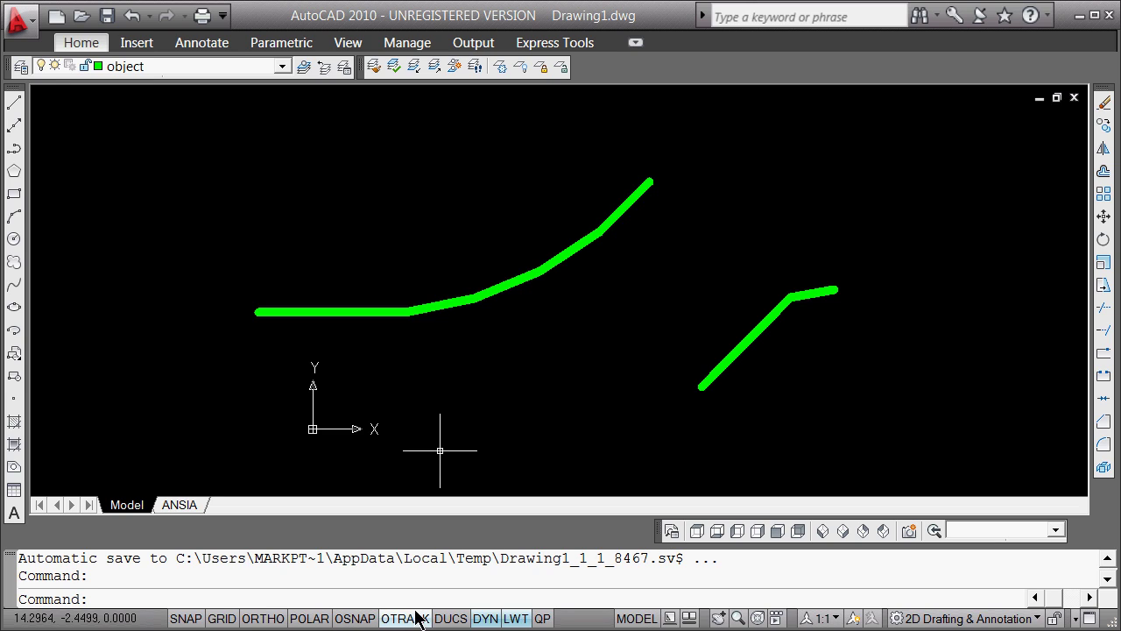
click(480, 618)
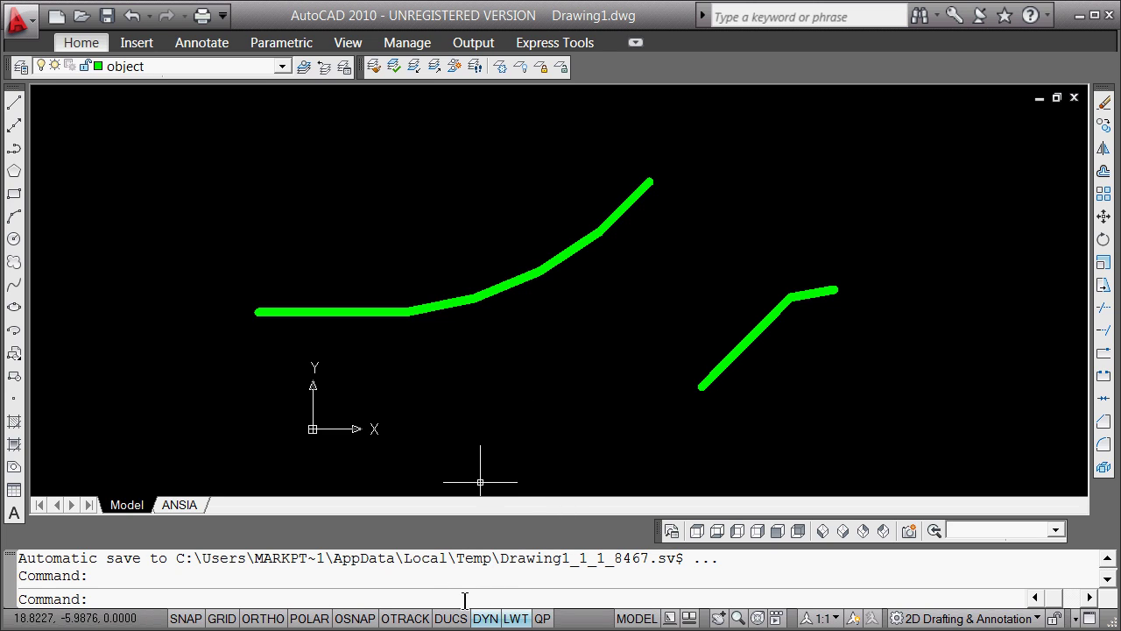
Examine the pointer input and dimension input settings for dynamic input in the drafting settings
shift+right_click(591, 156)
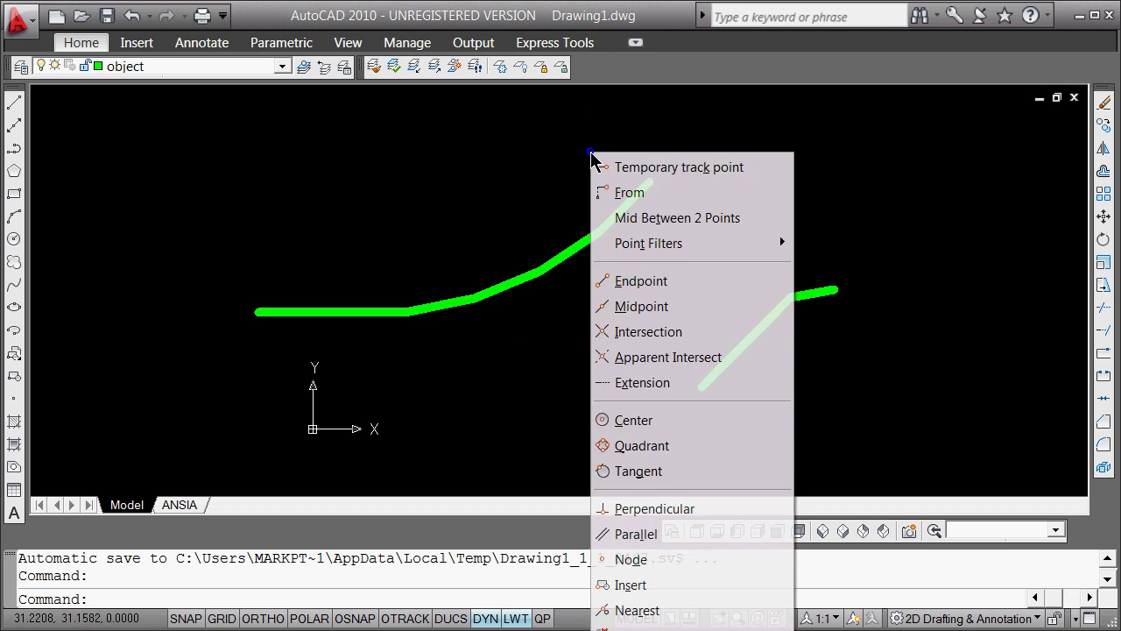
click(675, 624)
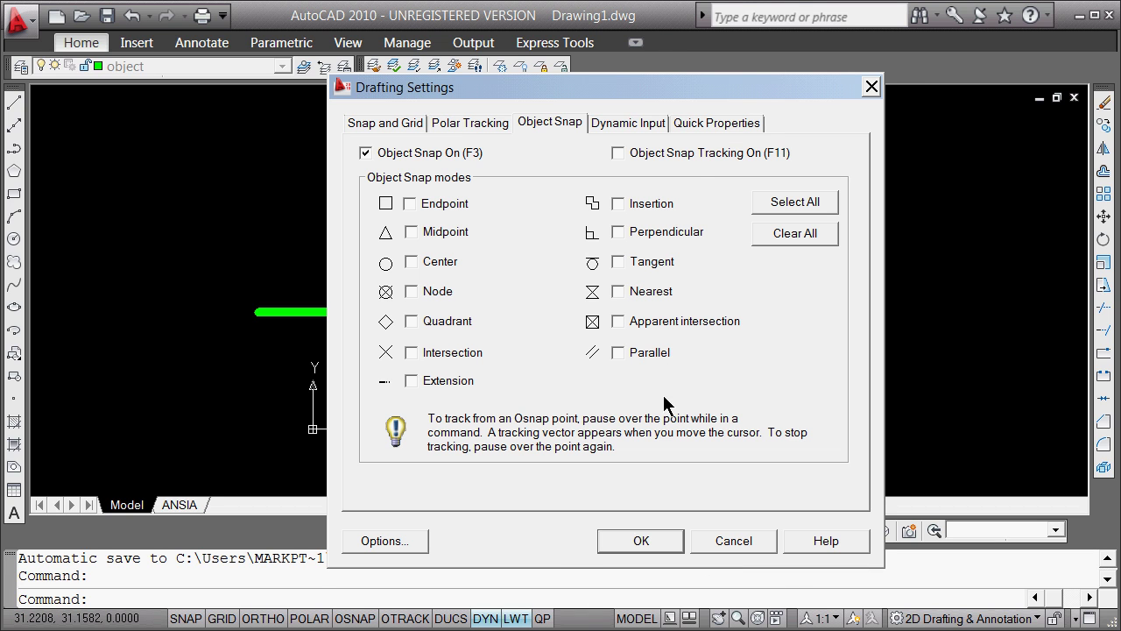
click(620, 121)
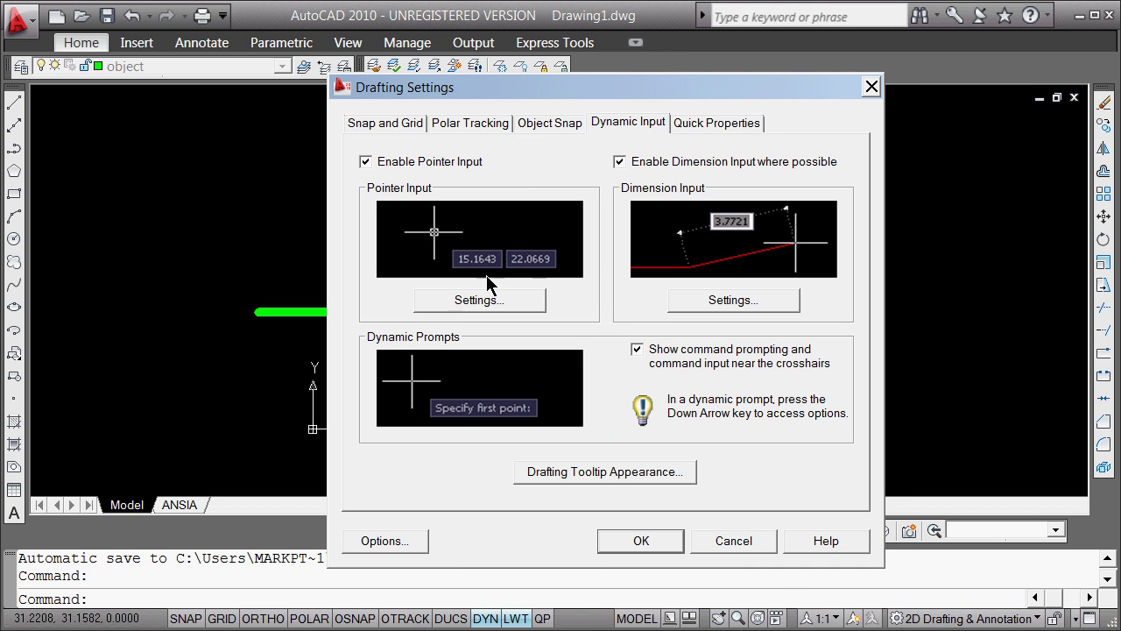
click(465, 300)
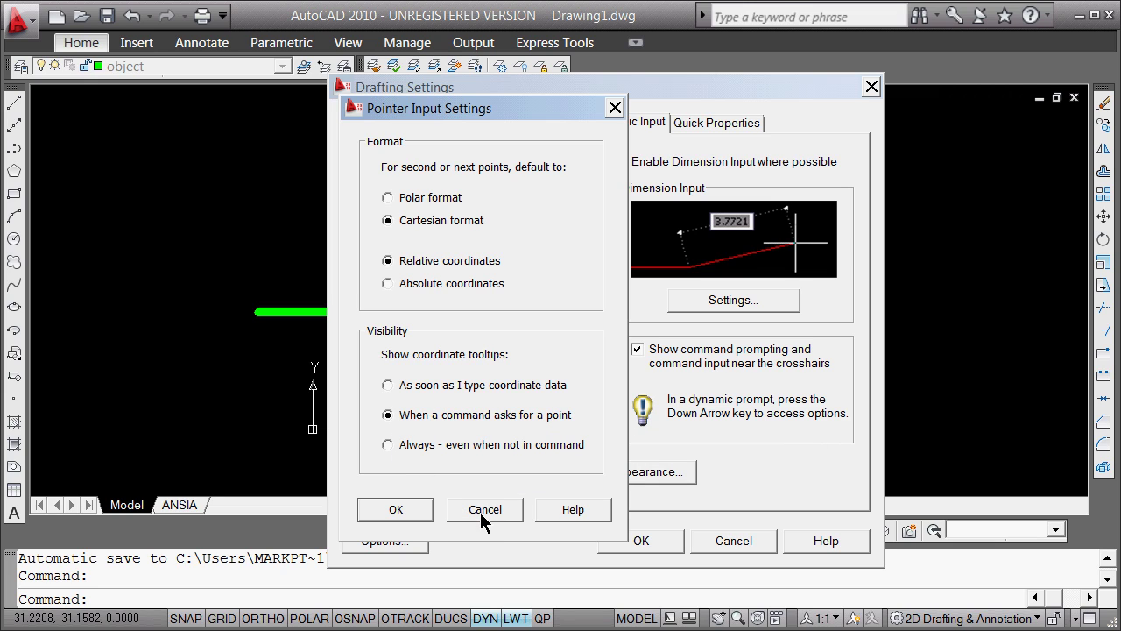
click(413, 509)
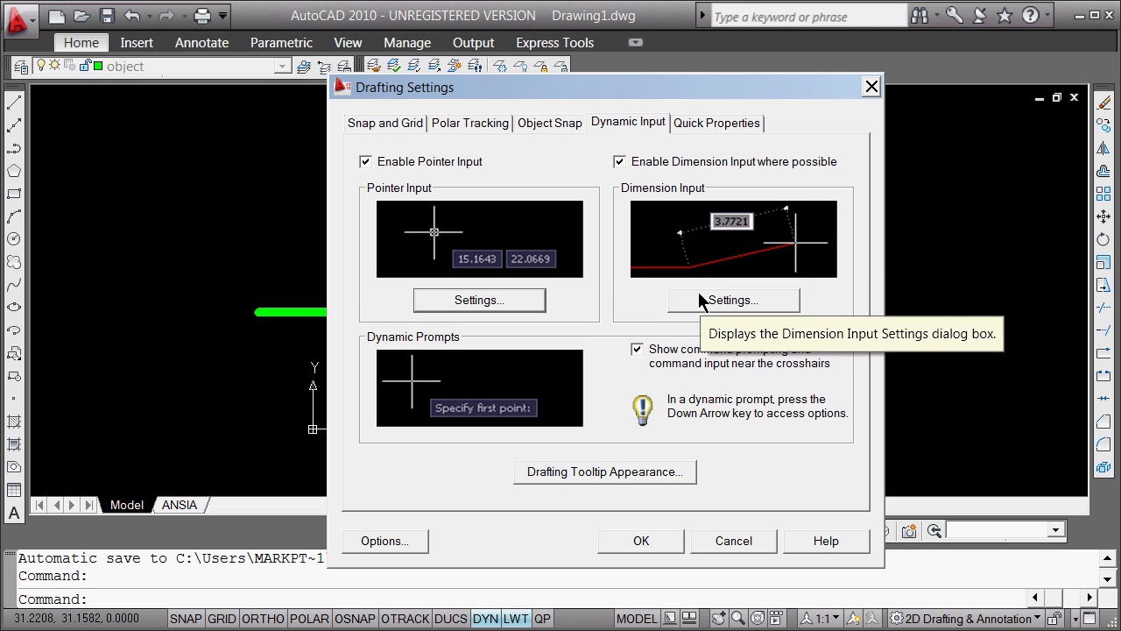
click(699, 298)
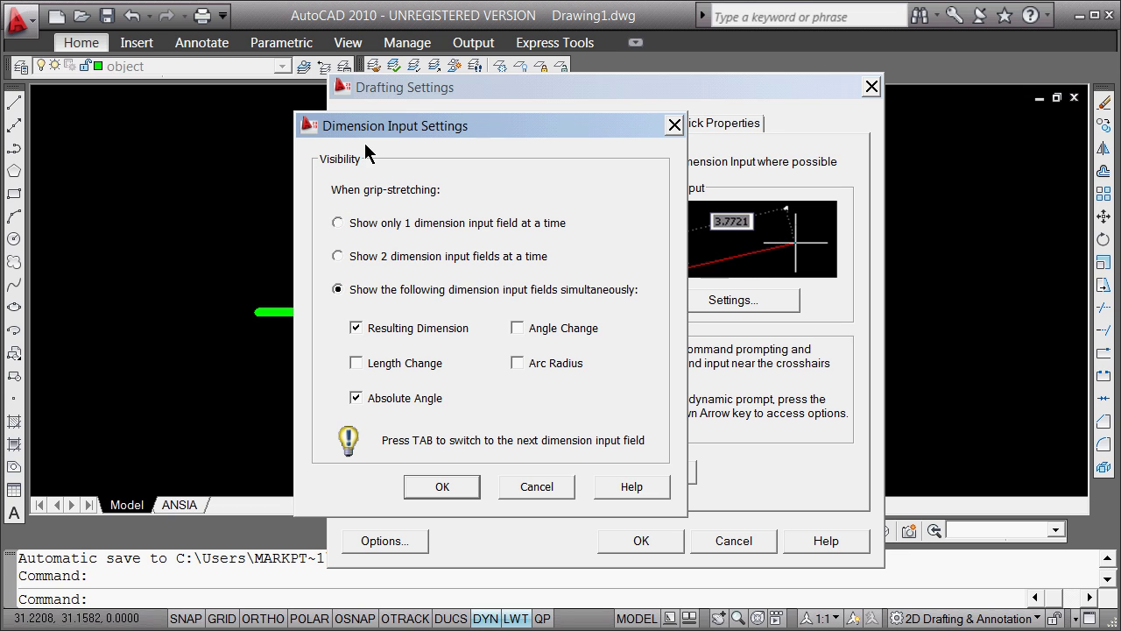
drag(466, 134, 371, 124)
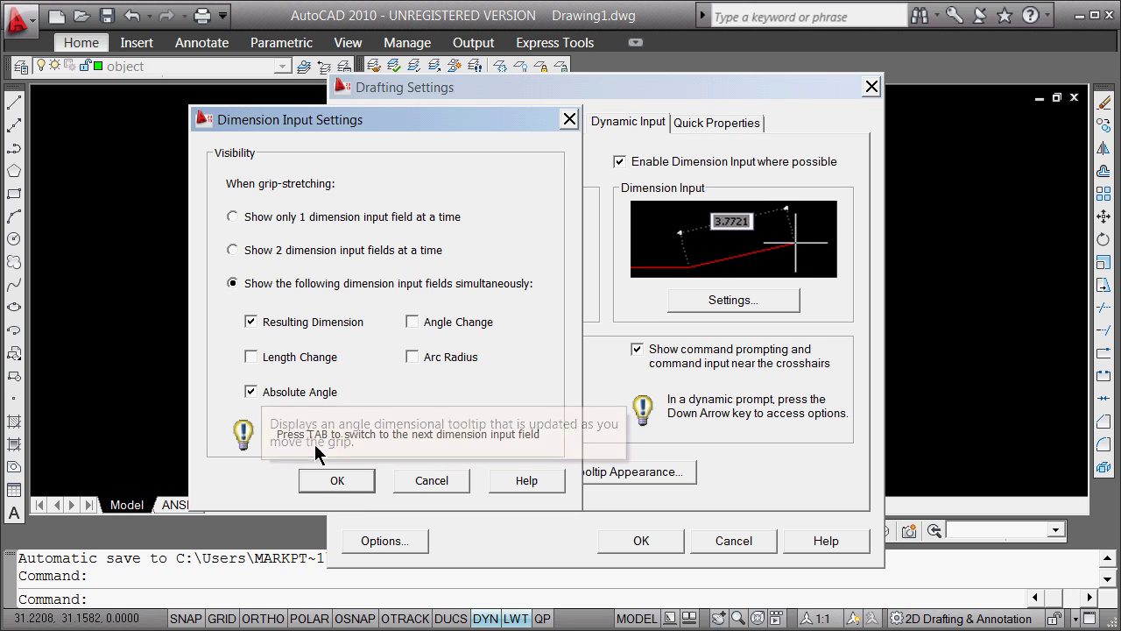
click(336, 481)
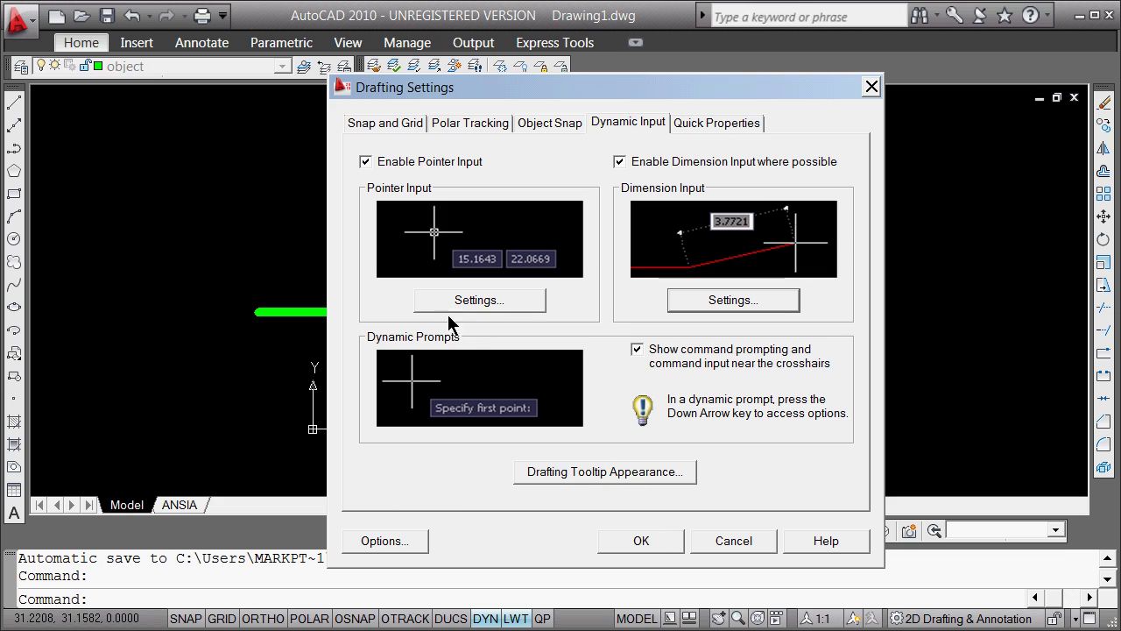
Set pointer input to default to polar format for second or next points and accept the drafting settings
click(478, 299)
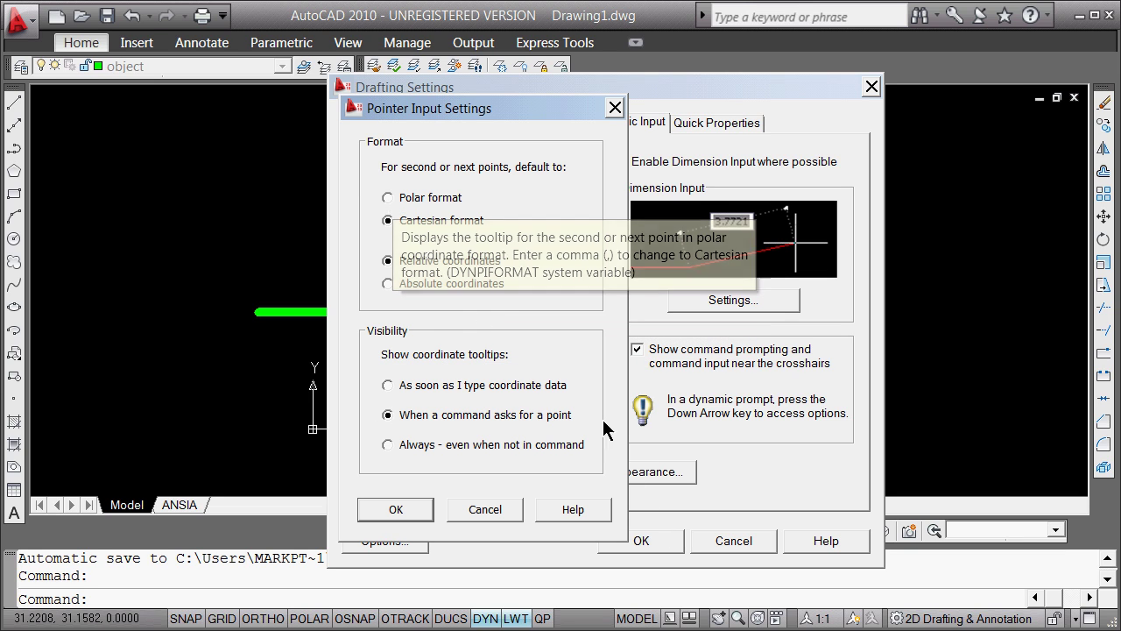
click(388, 197)
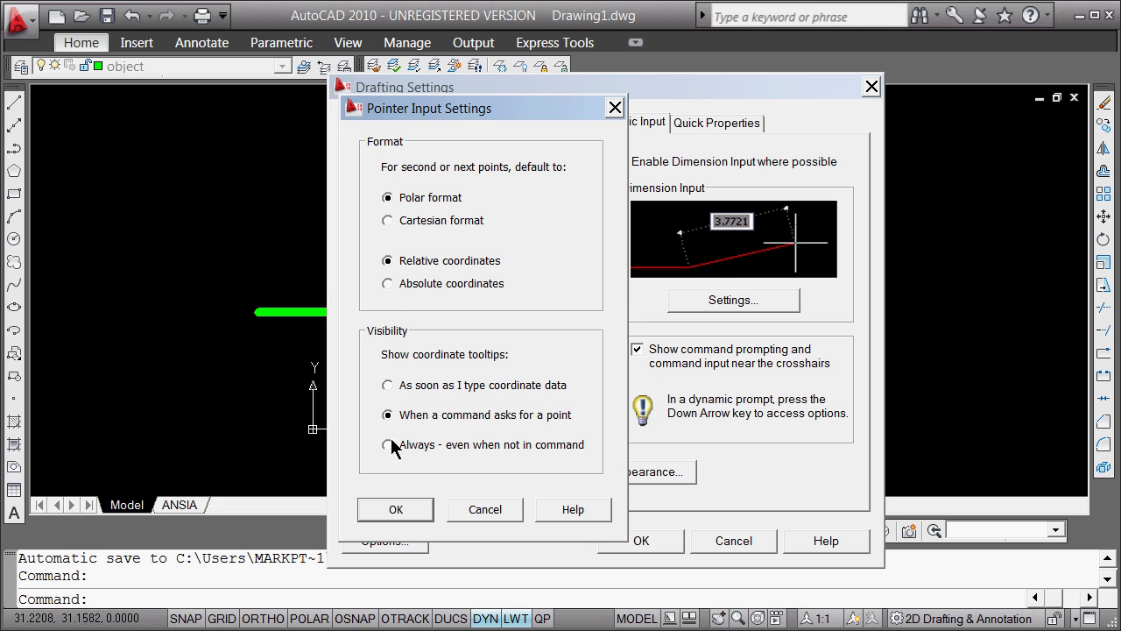
click(394, 511)
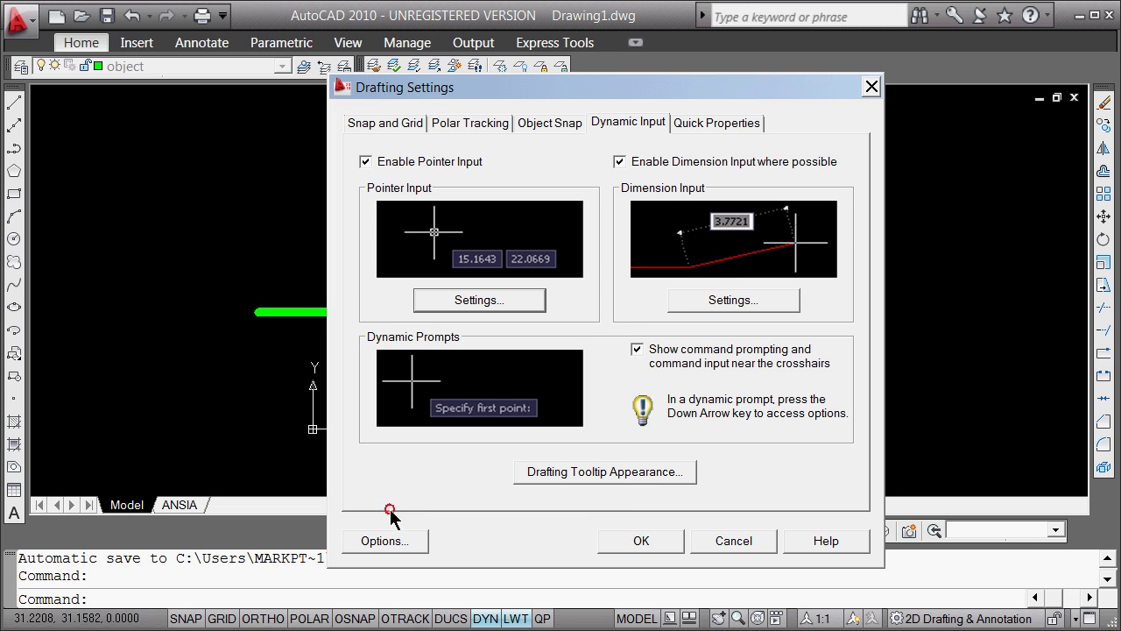
click(642, 541)
Erase all the lines in the drawing
click(183, 115)
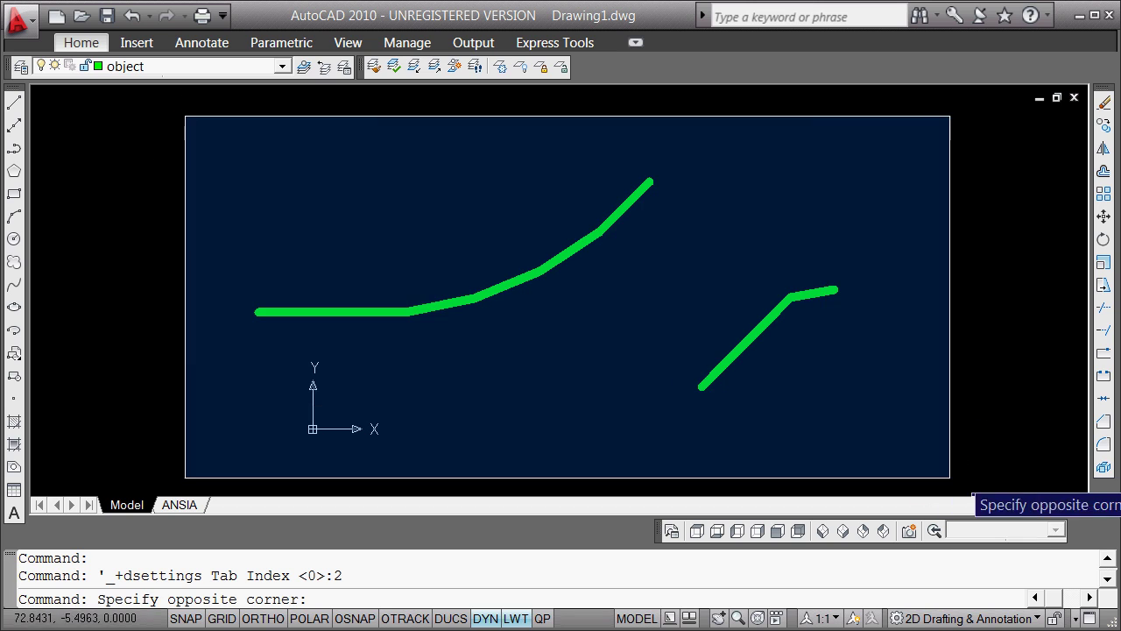
click(1008, 446)
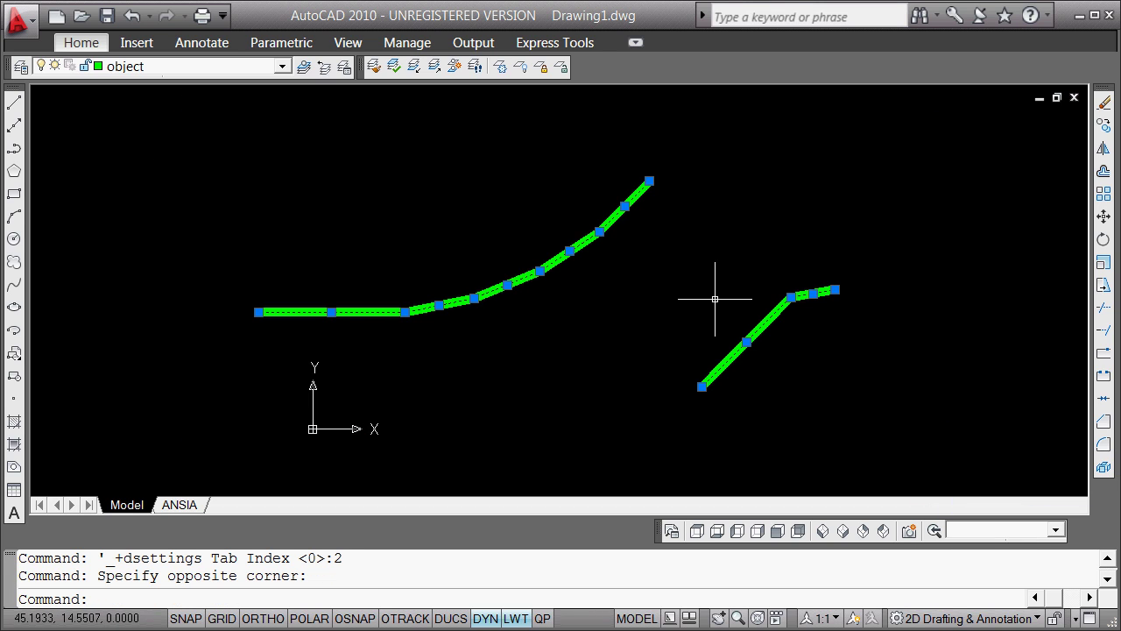
key(Delete)
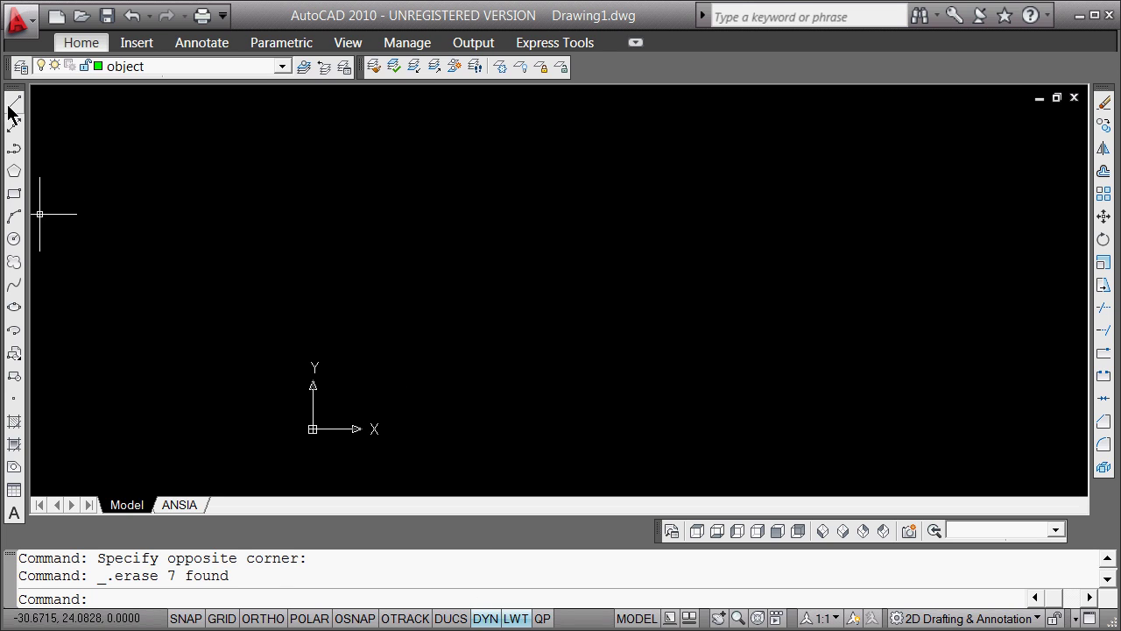
Turn on polar tracking and draw a single horizontal line 11.29 units long at 0°, above the UCS icon
key(F10)
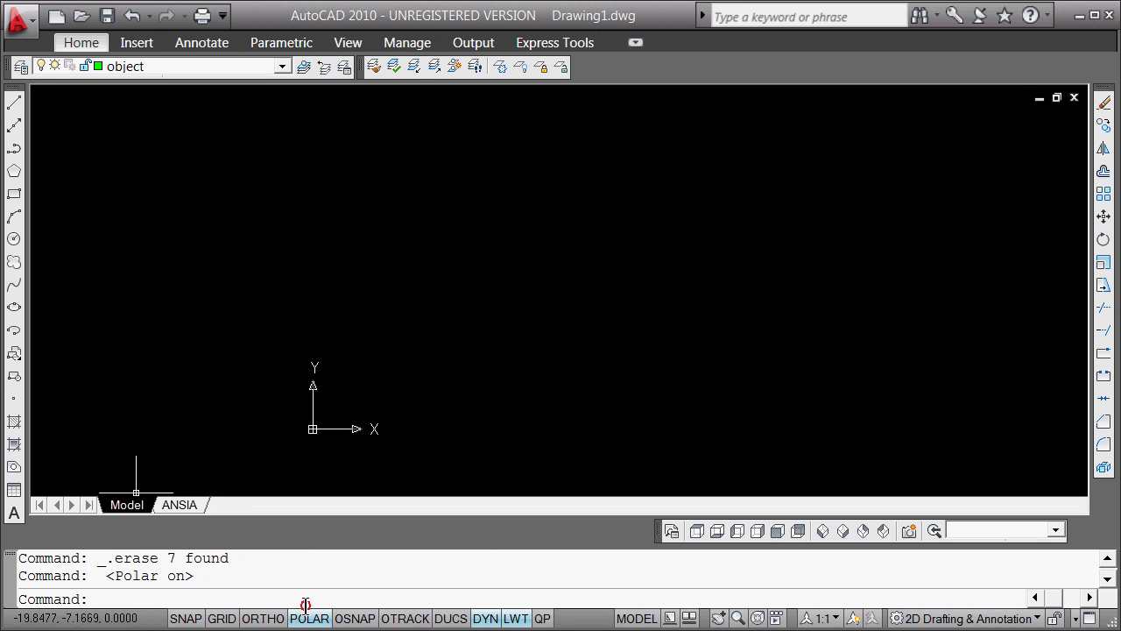
click(14, 102)
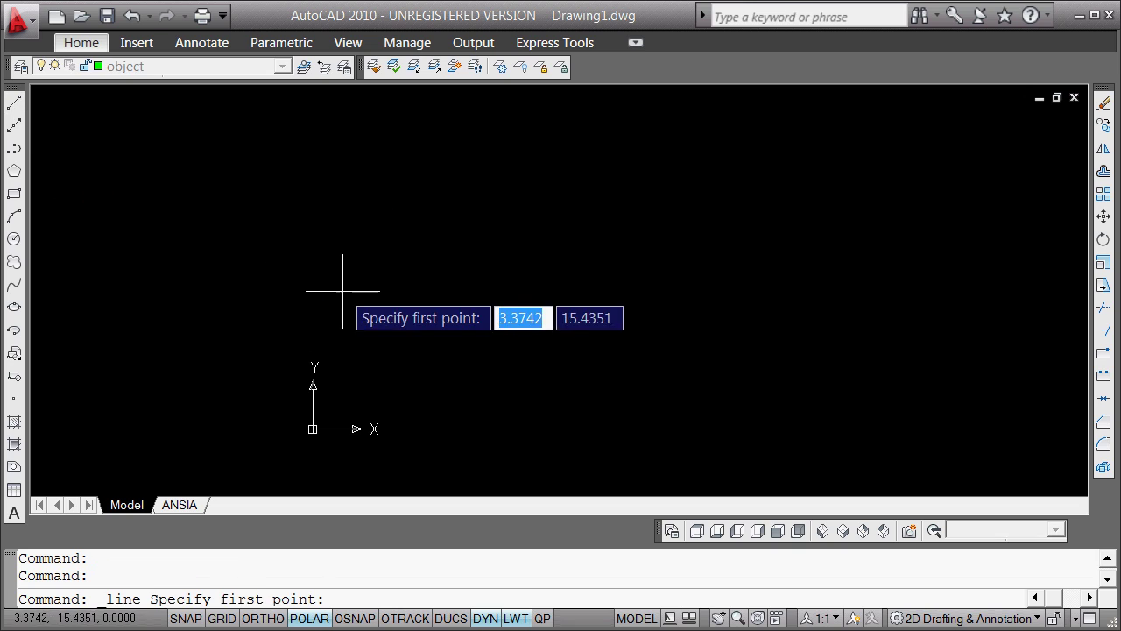
click(359, 276)
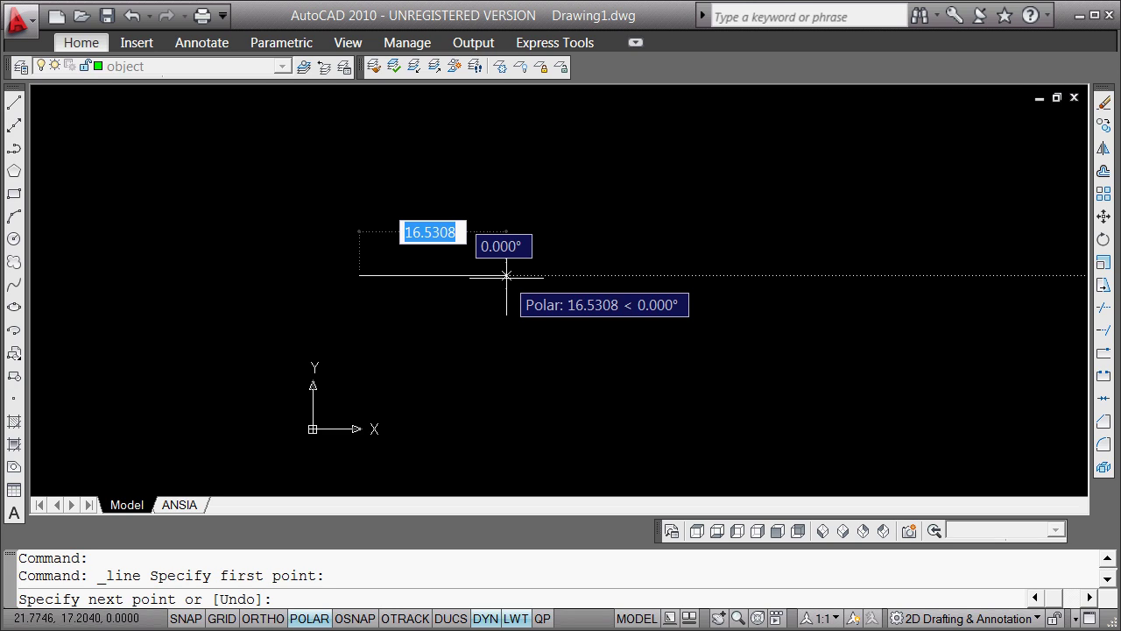
text(11.29)
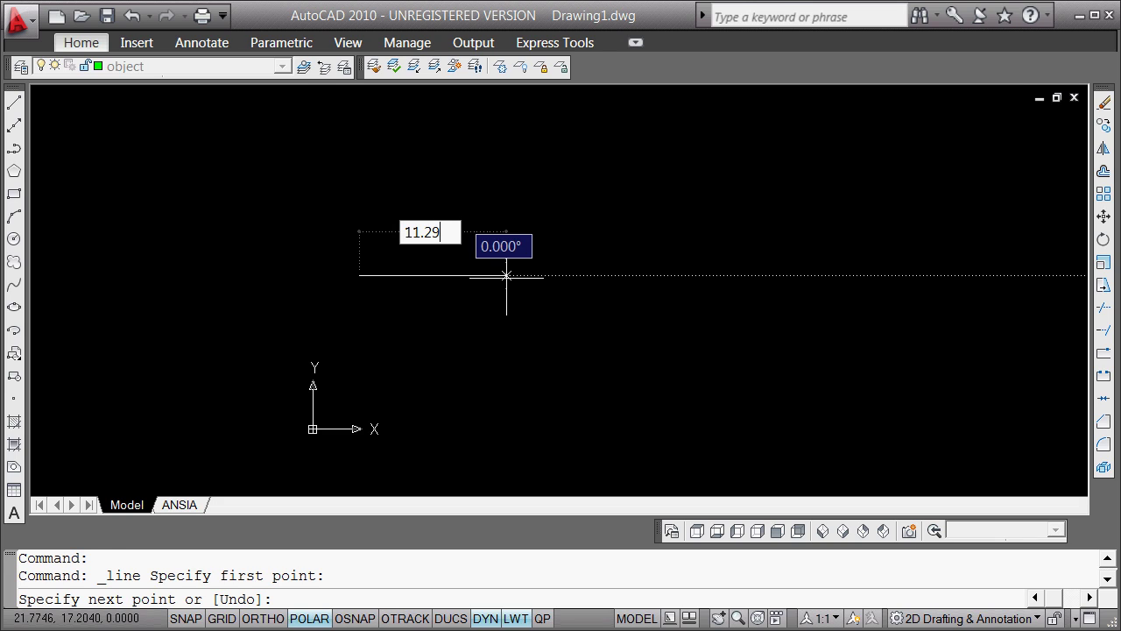
key(Return)
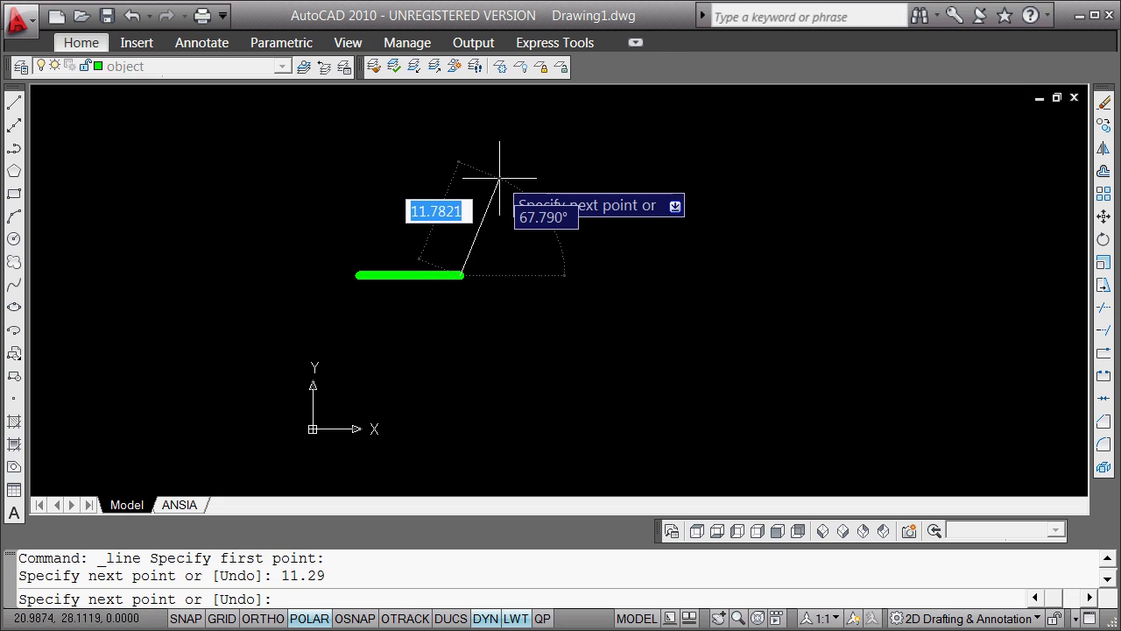
key(Escape)
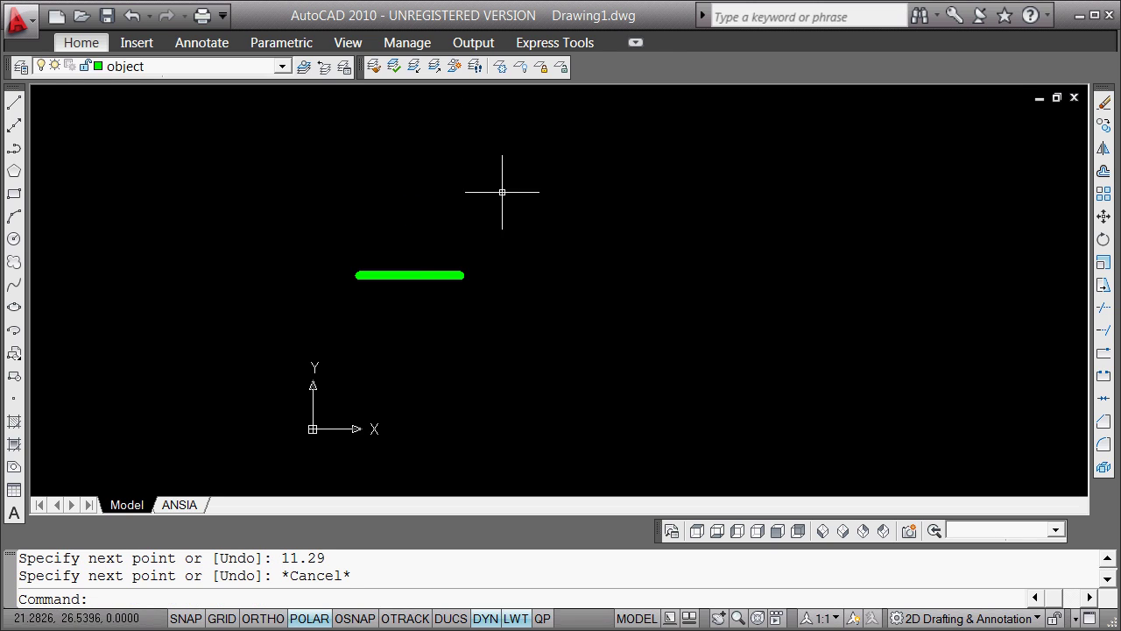
Create a copy of the horizontal line rotated by -129° about its right endpoint using grip editing
click(464, 276)
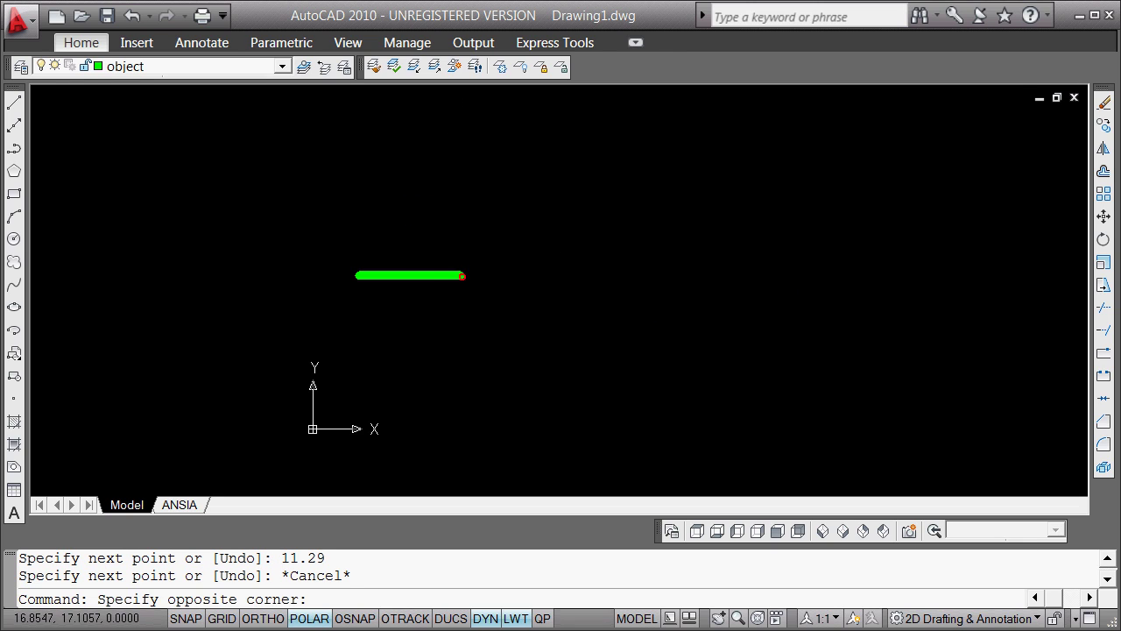
click(456, 276)
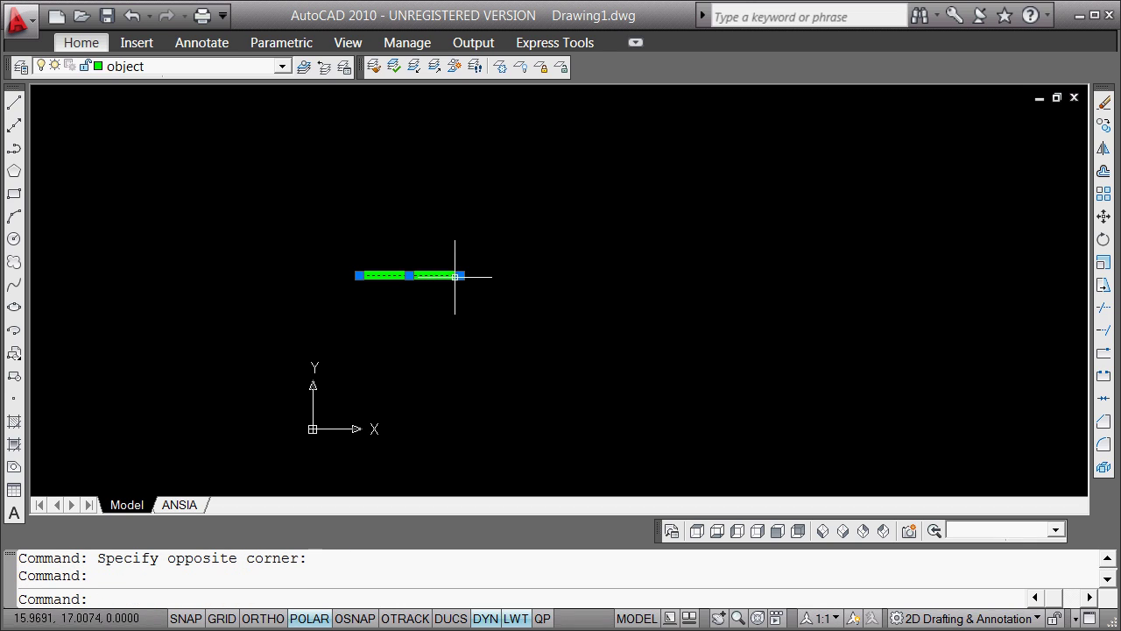
click(460, 275)
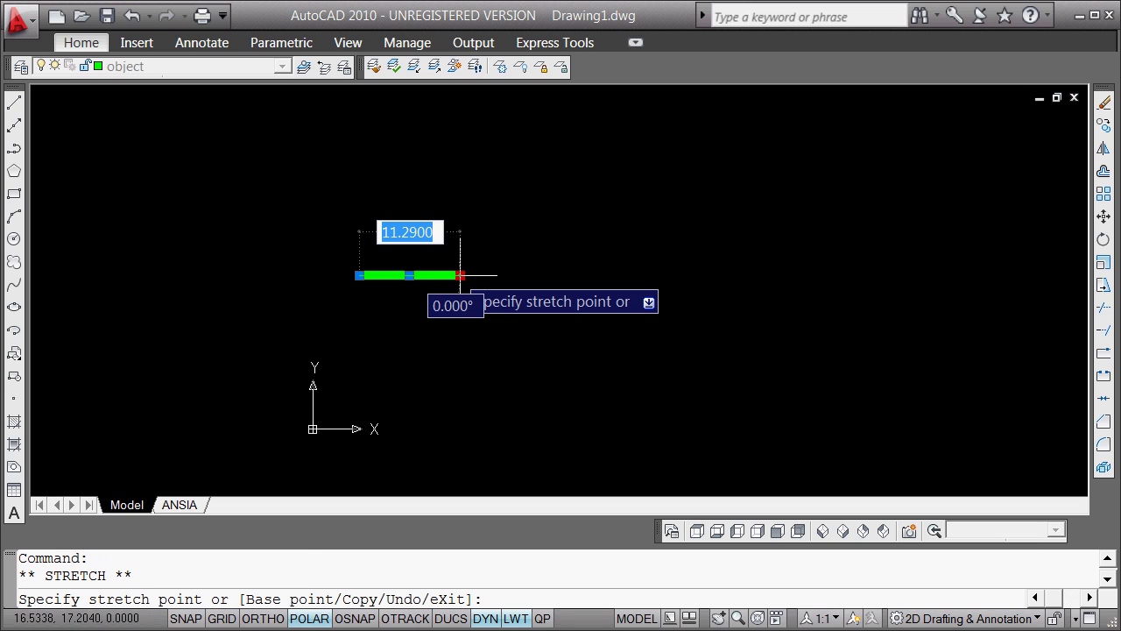
key(space)
key(space)
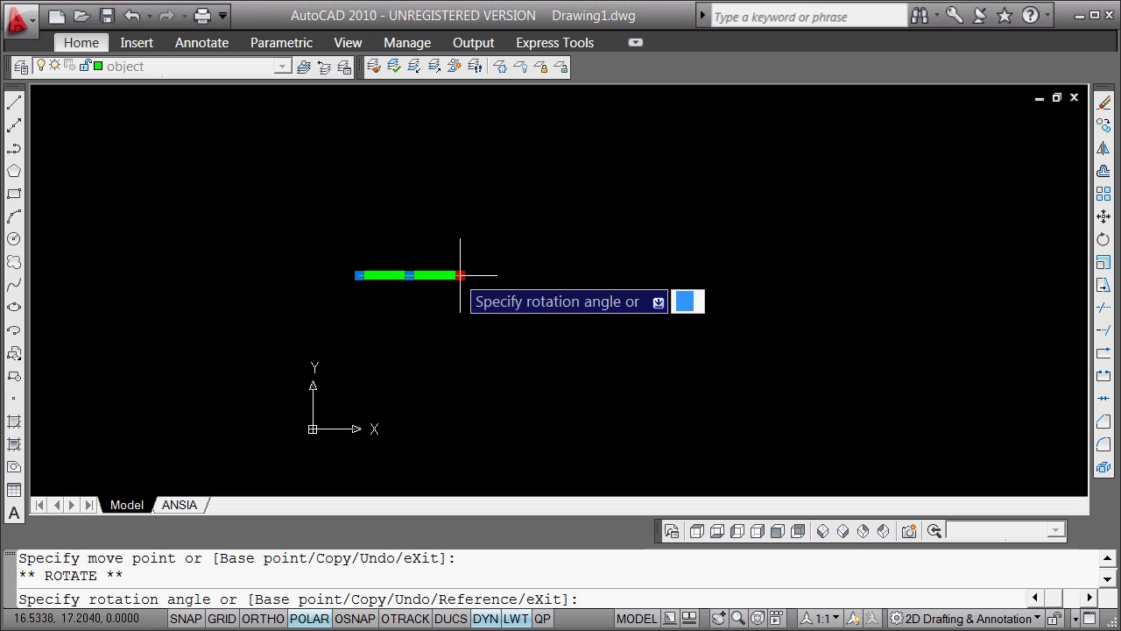
text(c)
key(Return)
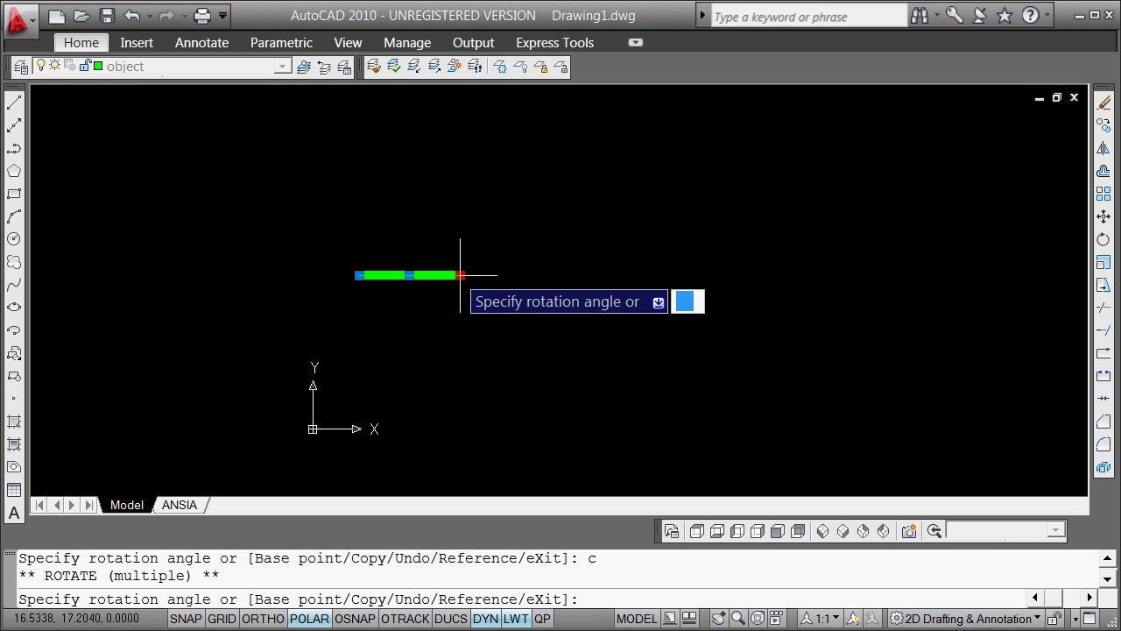
text(-129)
key(Return)
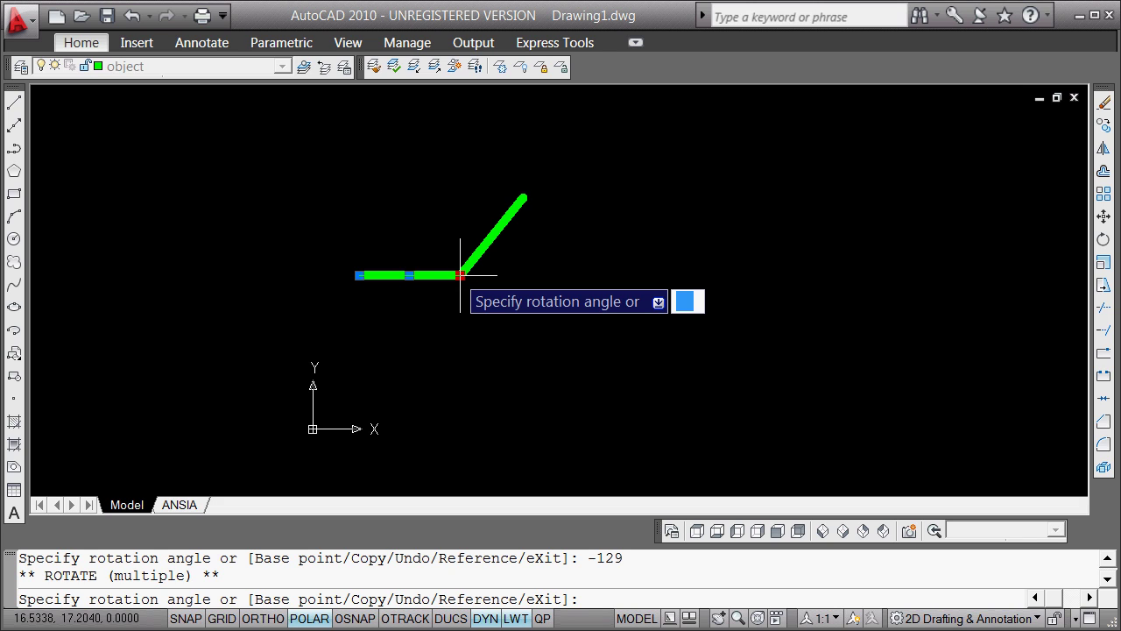
key(Escape)
key(Escape)
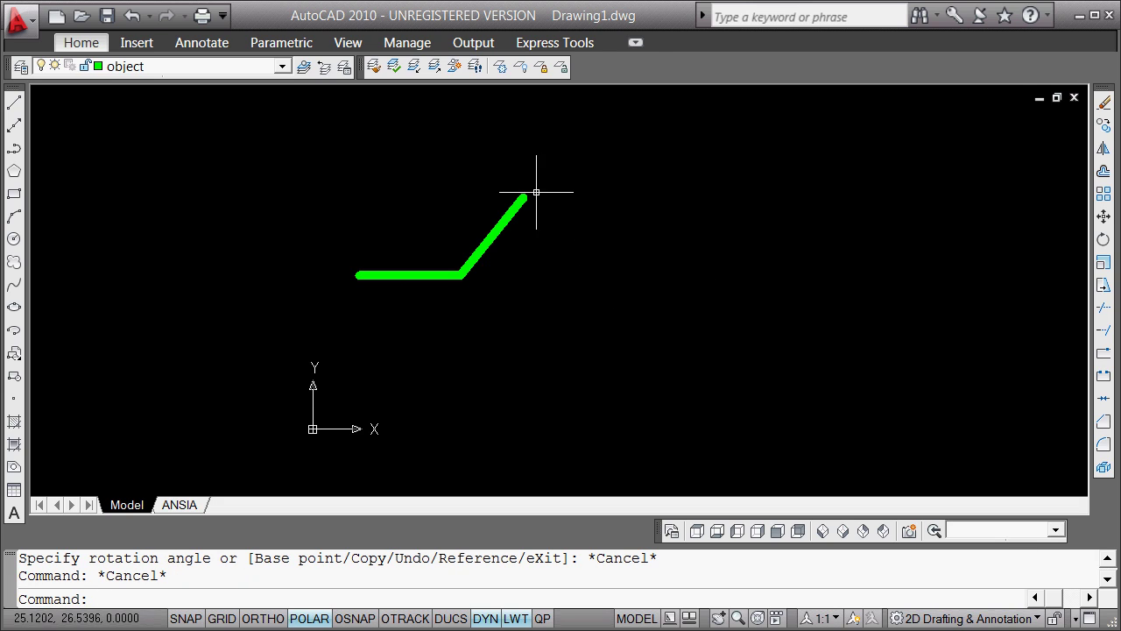
Shorten the angled line to a length of 5.37 by stretching the grip at its free upper endpoint
click(520, 198)
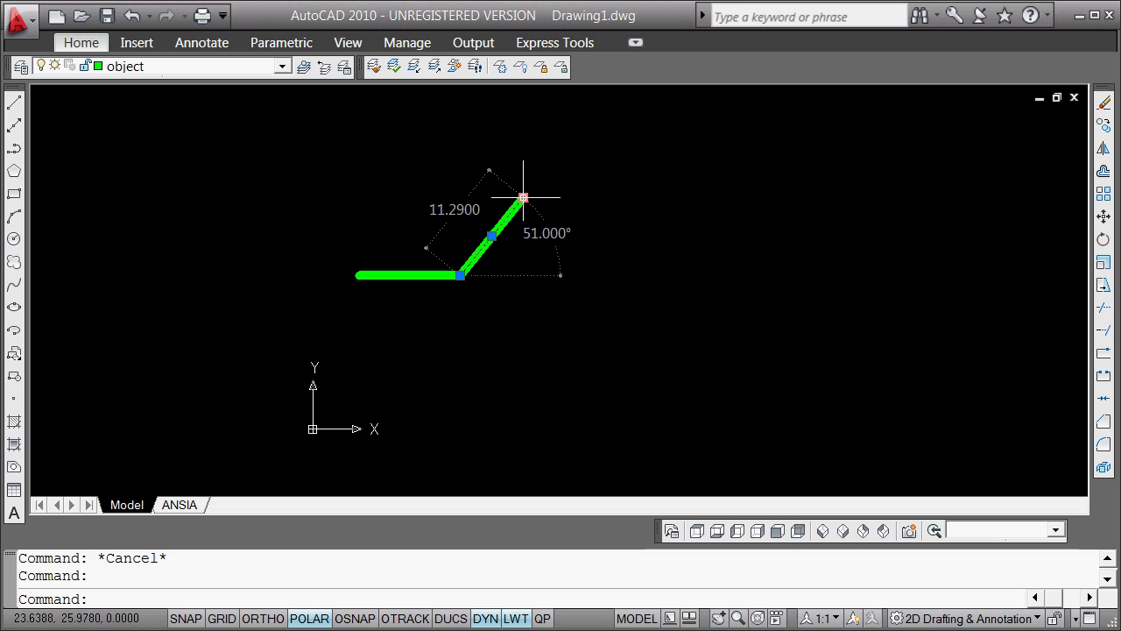
click(523, 198)
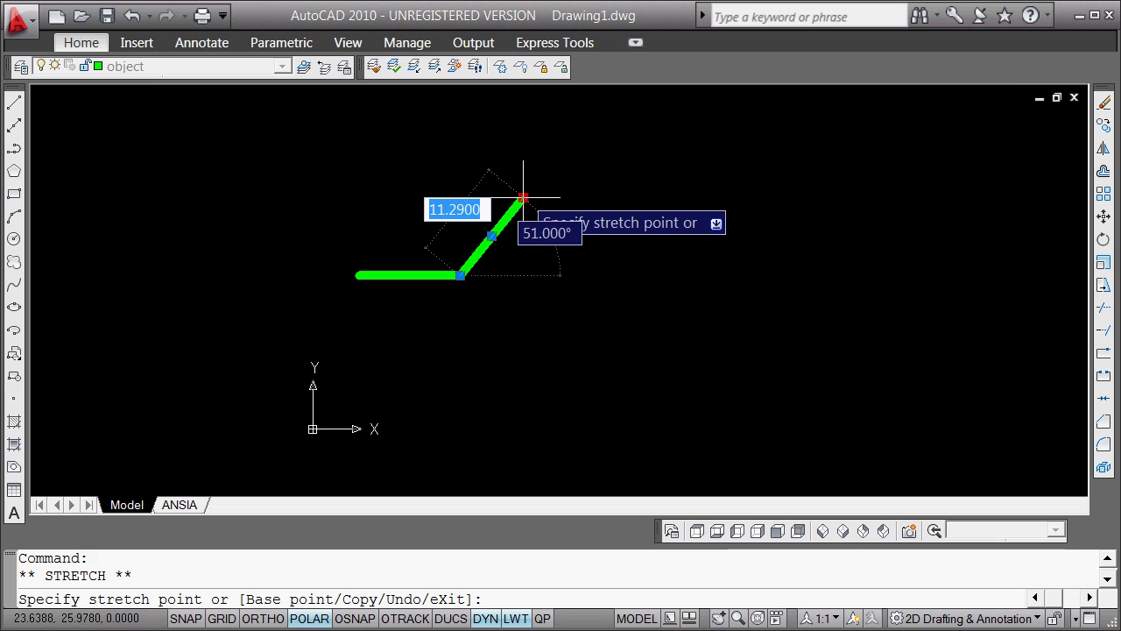
text(5)
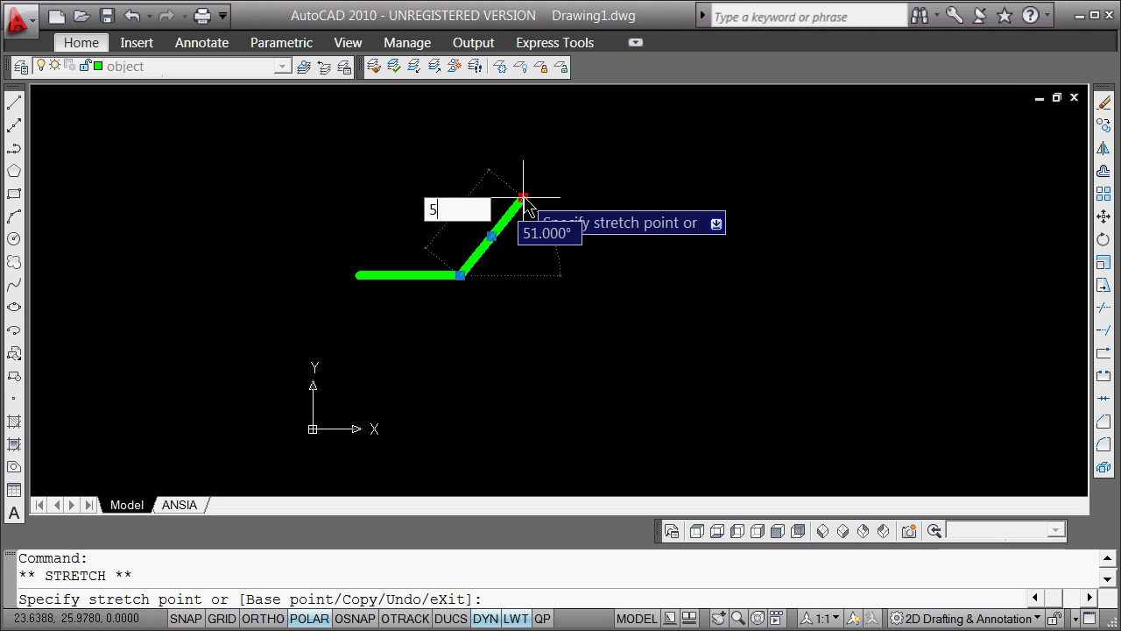
text(.37)
key(Tab)
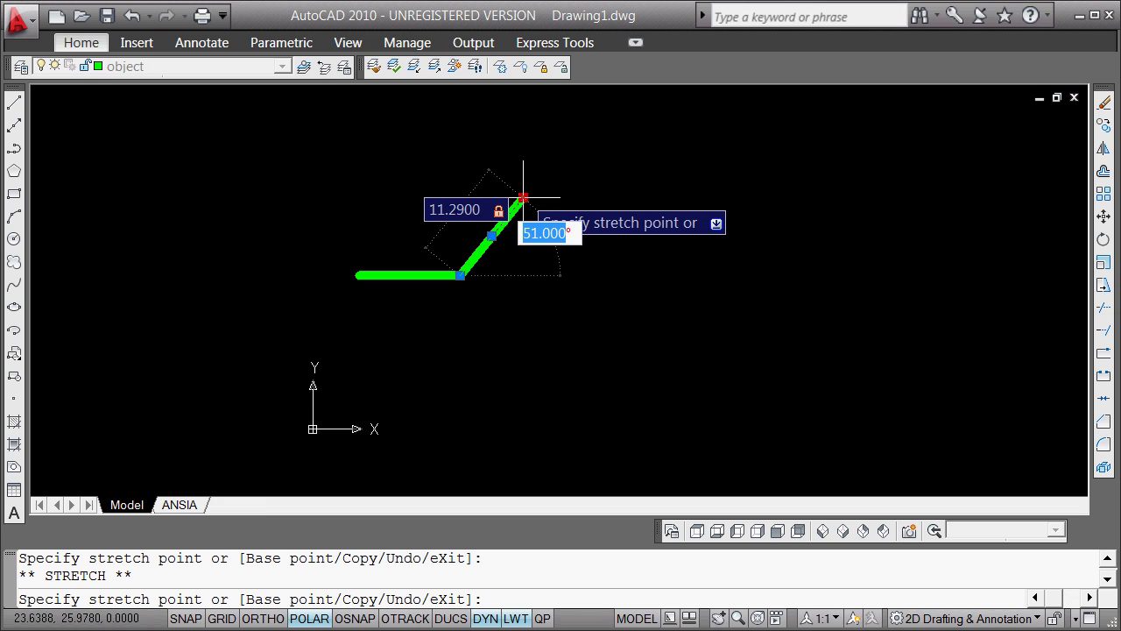
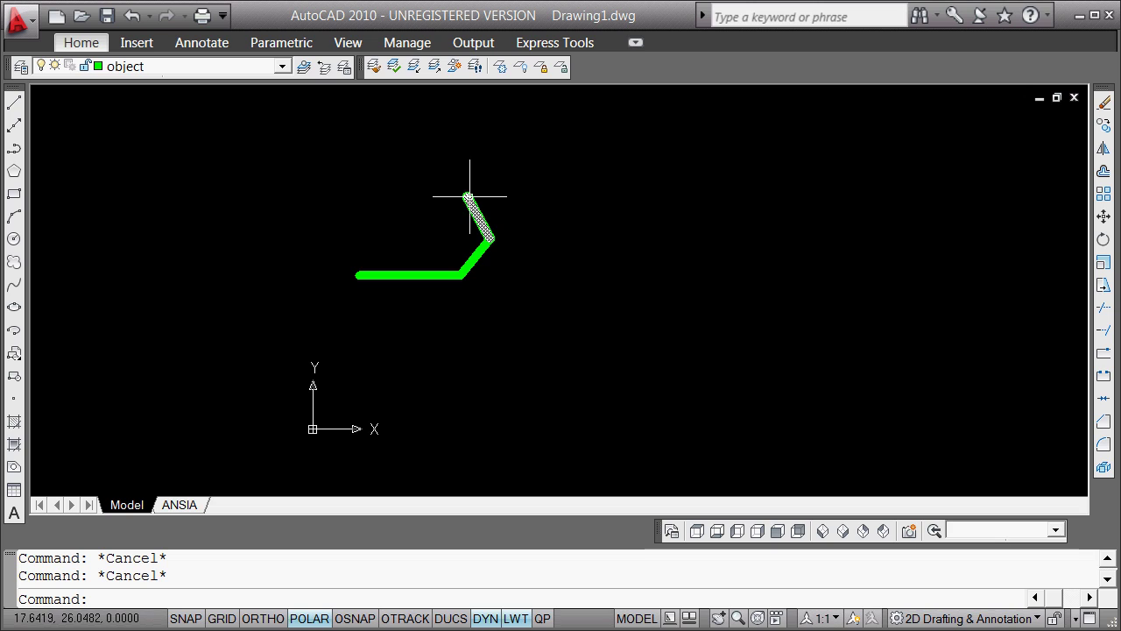
mouse_move(469, 196)
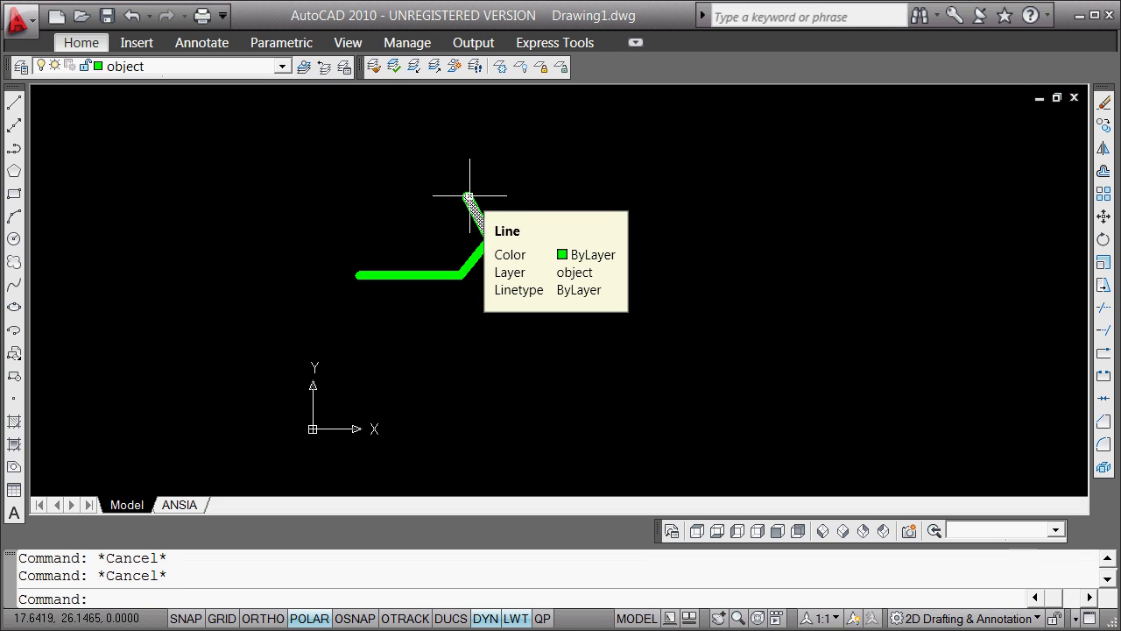
Set the length of the upper angled line to 6.04 by stretching the grip at its free upper endpoint
click(469, 196)
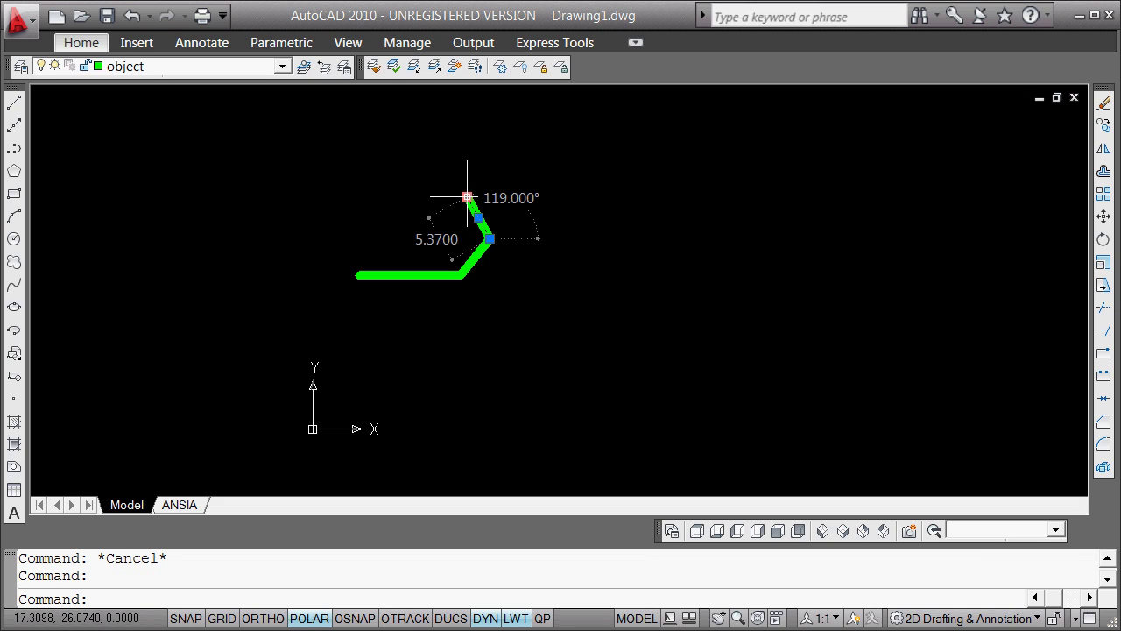
click(467, 197)
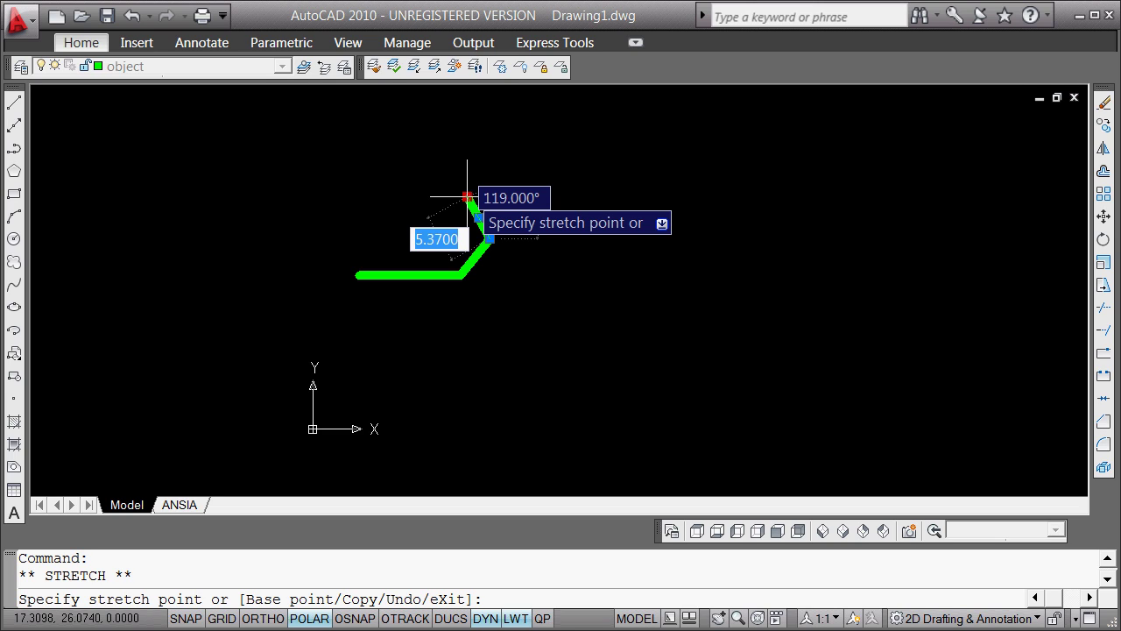
text(6.04)
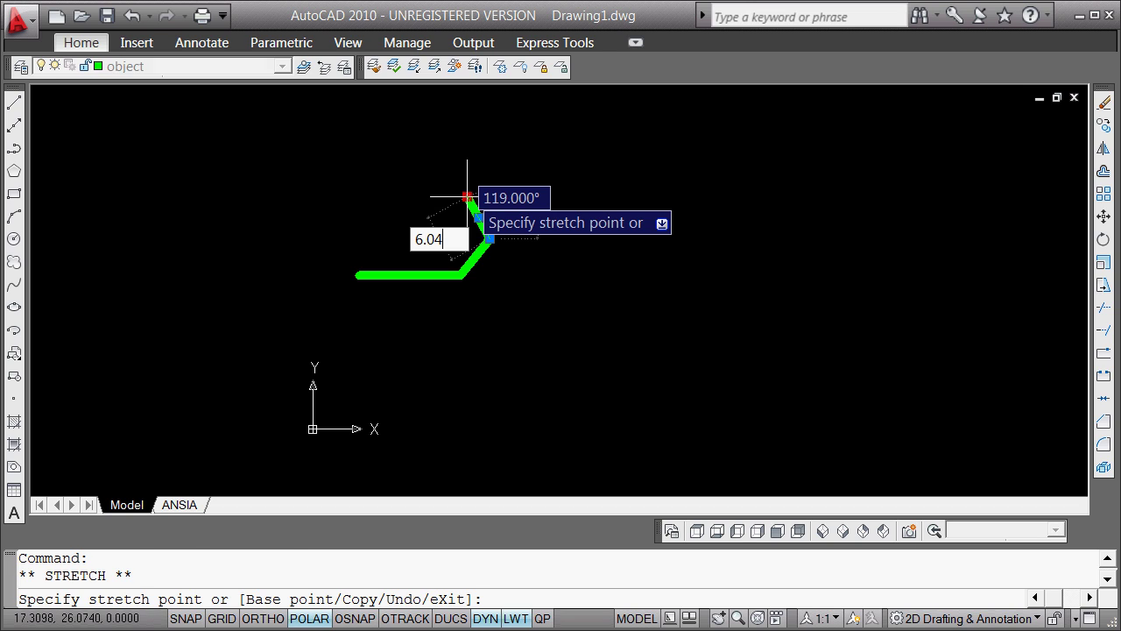
key(Return)
key(Escape)
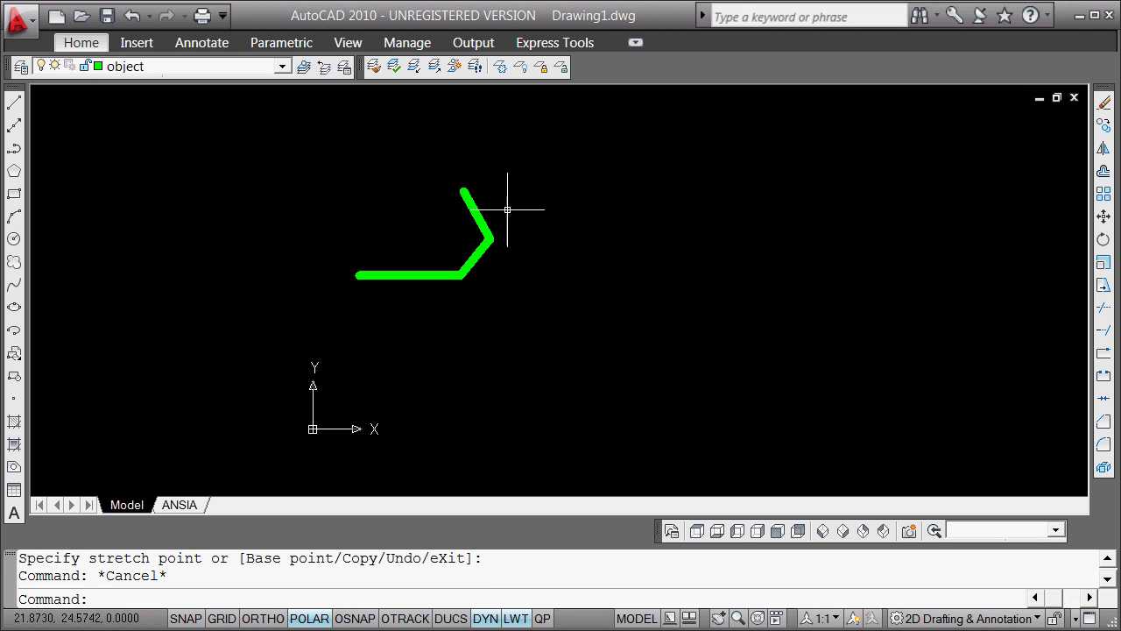
key(Escape)
Create a copy of the 6.04 line rotated by -133° about its free upper endpoint using grip editing
click(465, 191)
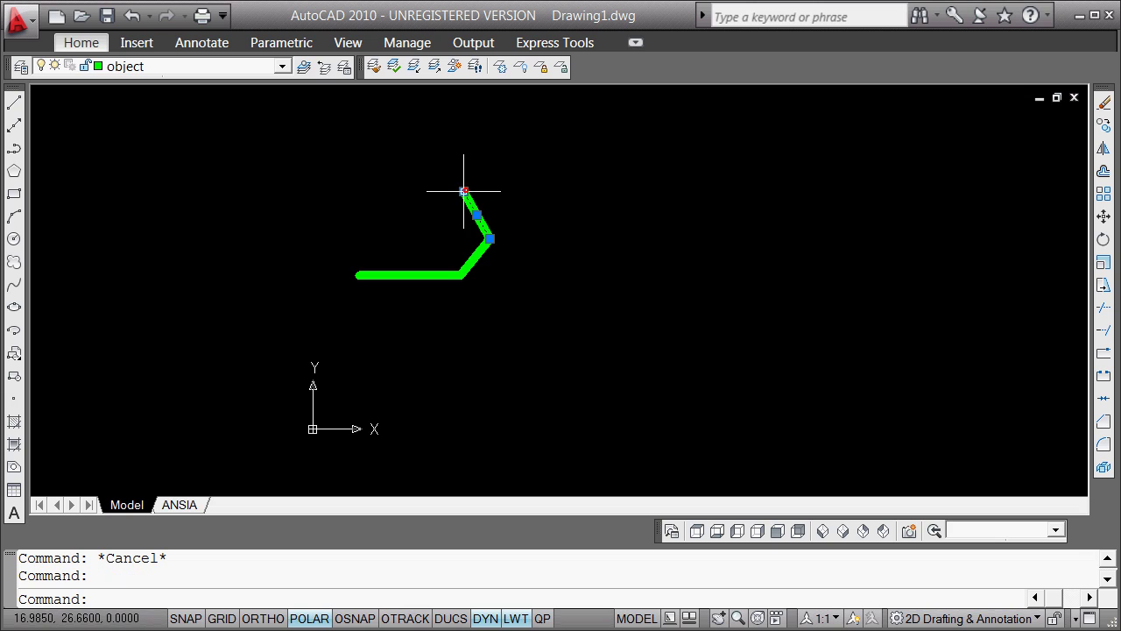
mouse_move(463, 191)
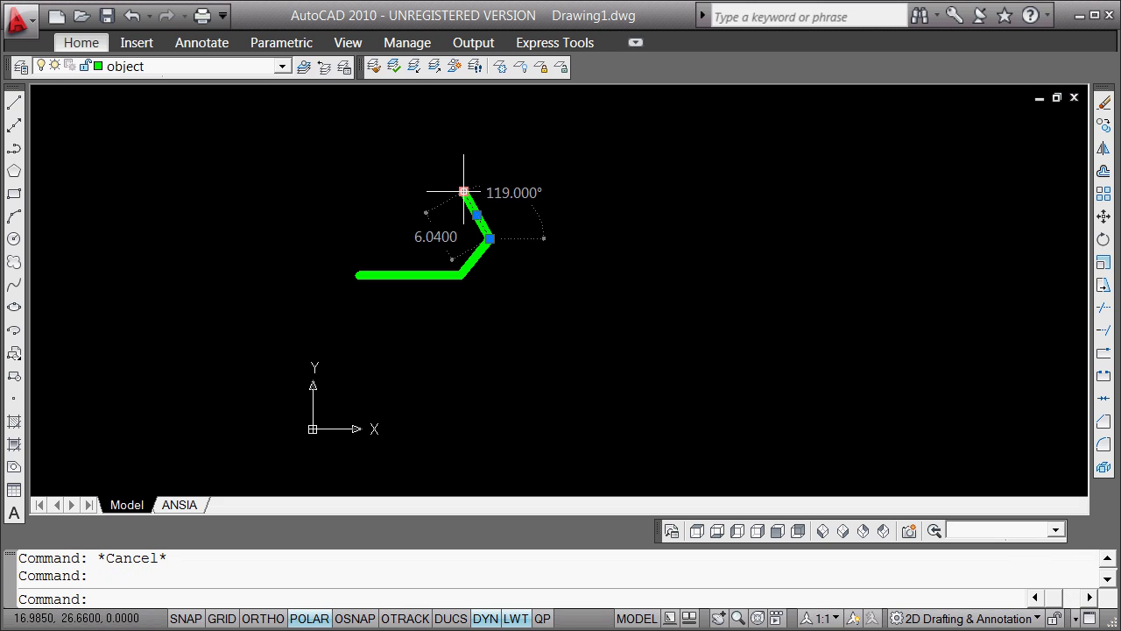
click(463, 191)
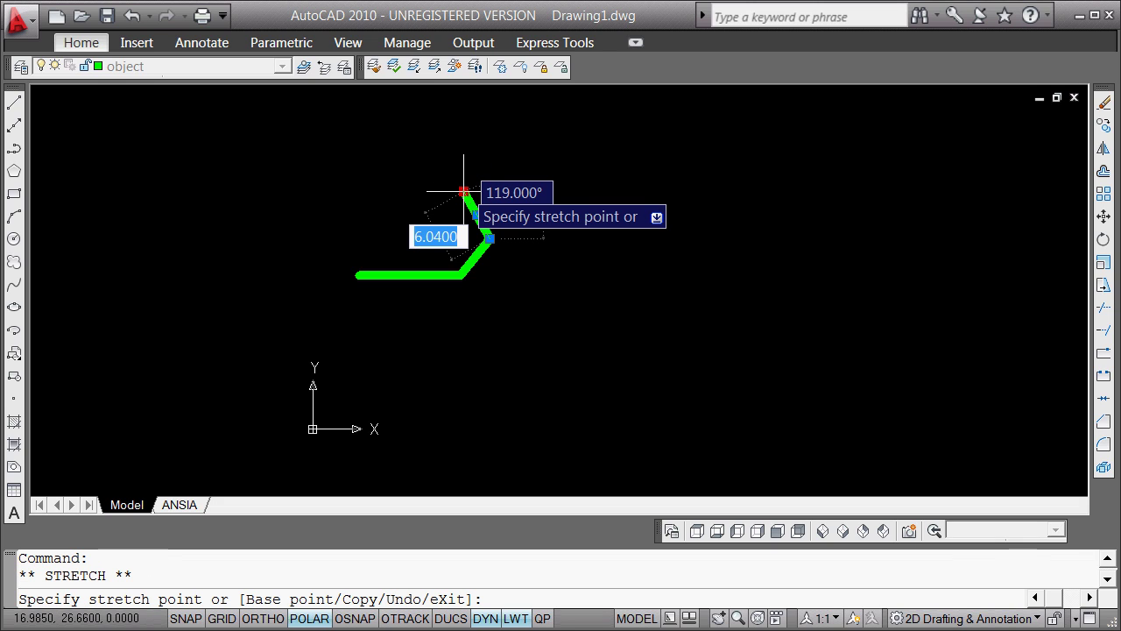
key(space)
key(space)
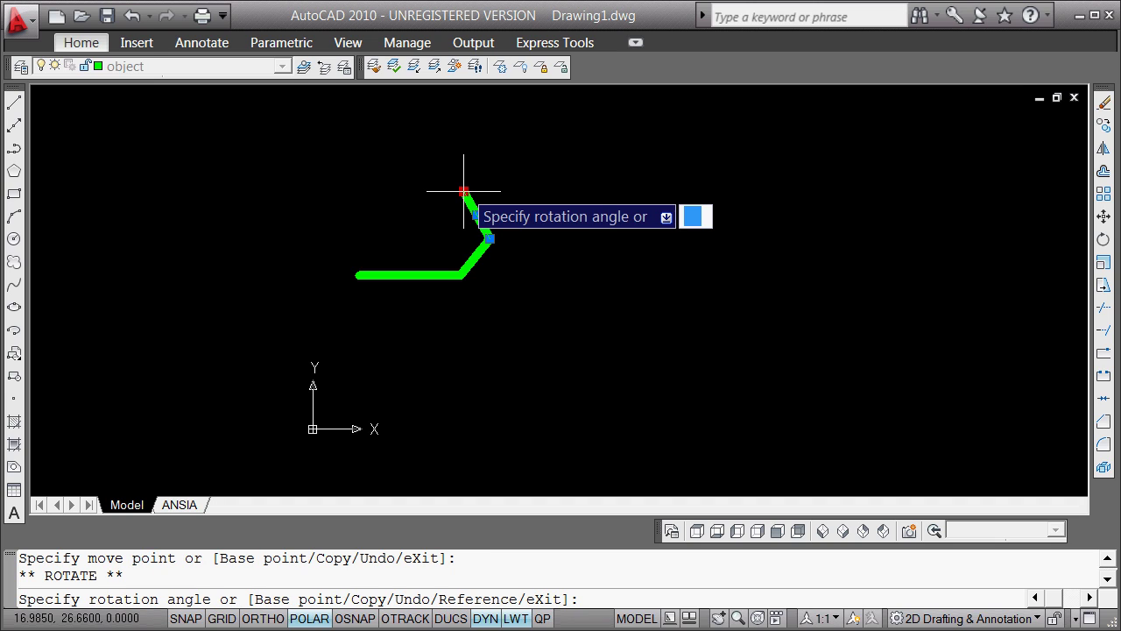
text(c)
key(space)
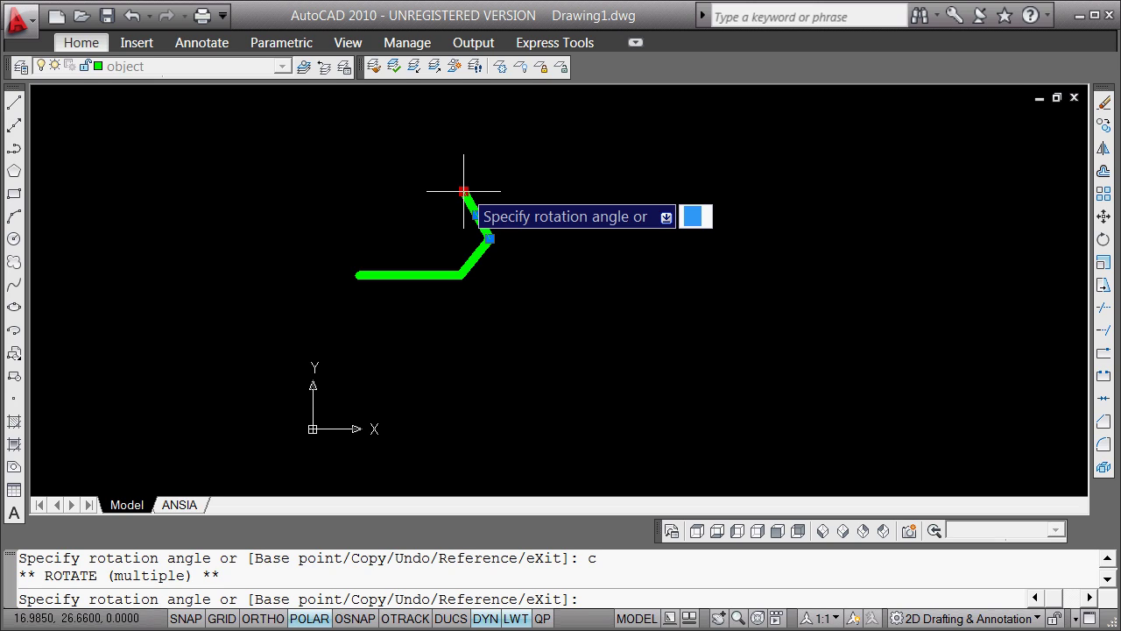
text(-133)
key(Return)
key(Escape)
key(Escape)
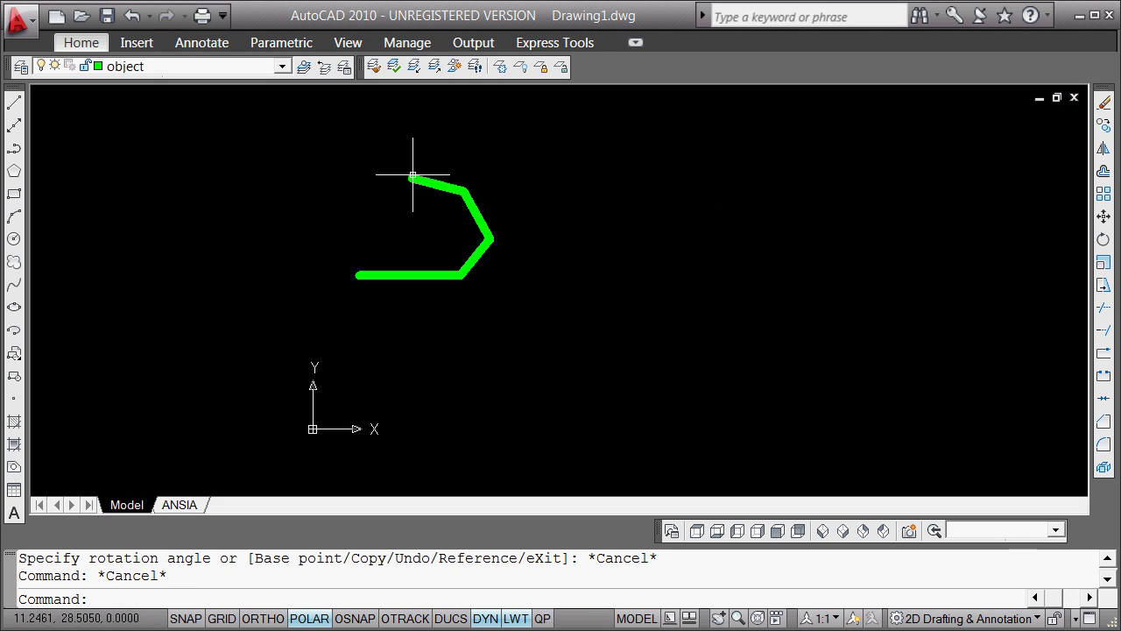
Shorten the new top line to a length of 3.23 by stretching the grip at its free left endpoint
click(413, 177)
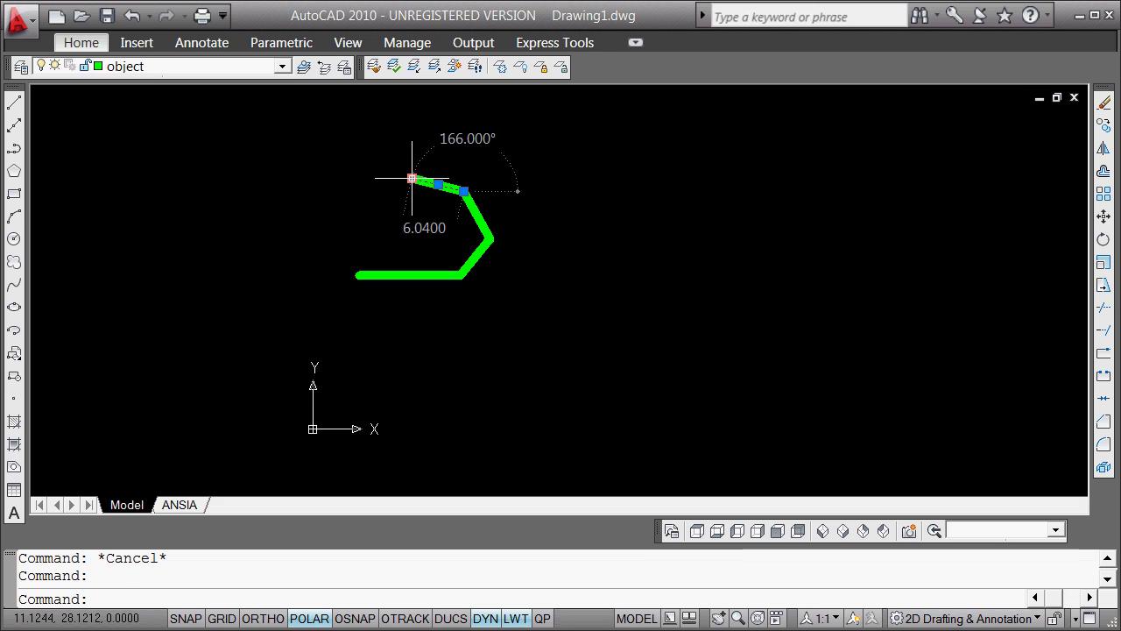
click(412, 178)
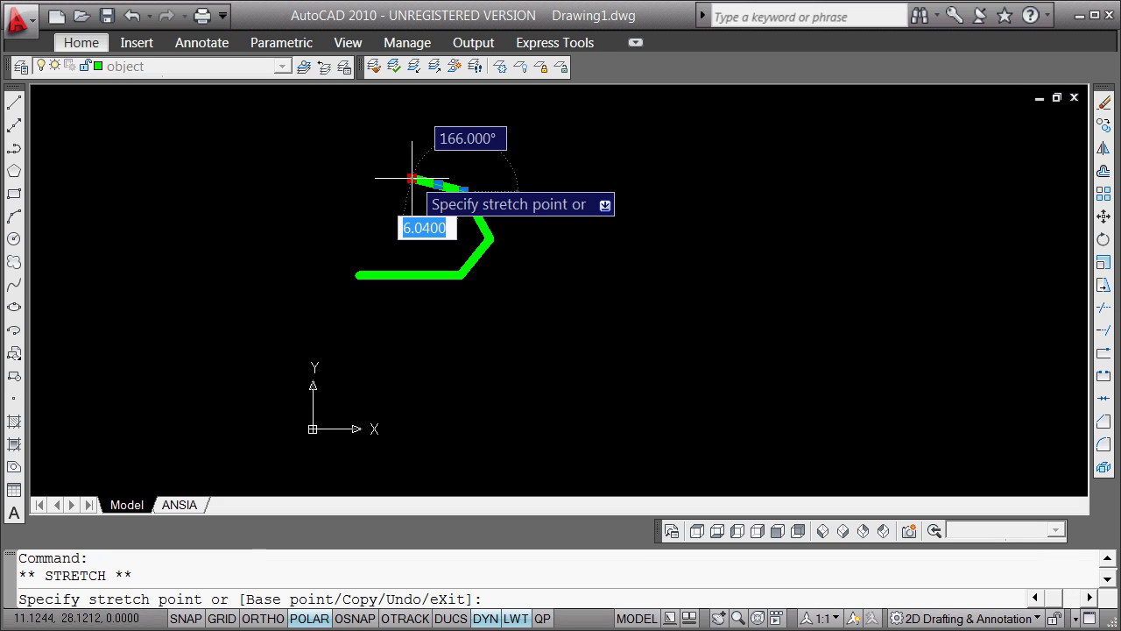
text(3.23)
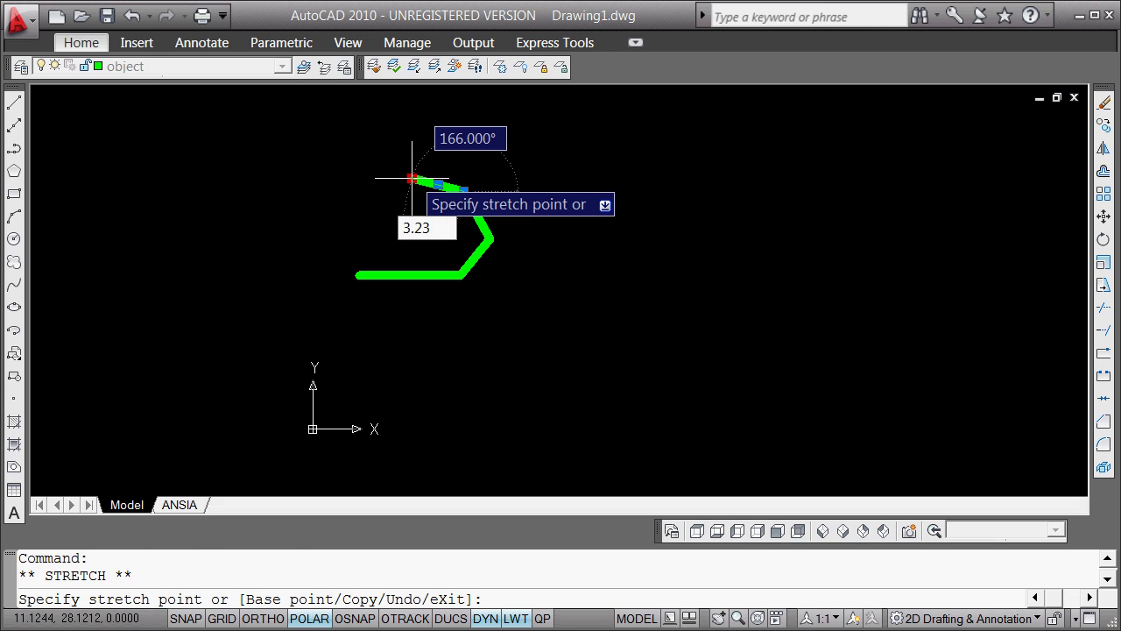
key(Return)
key(Escape)
key(Escape)
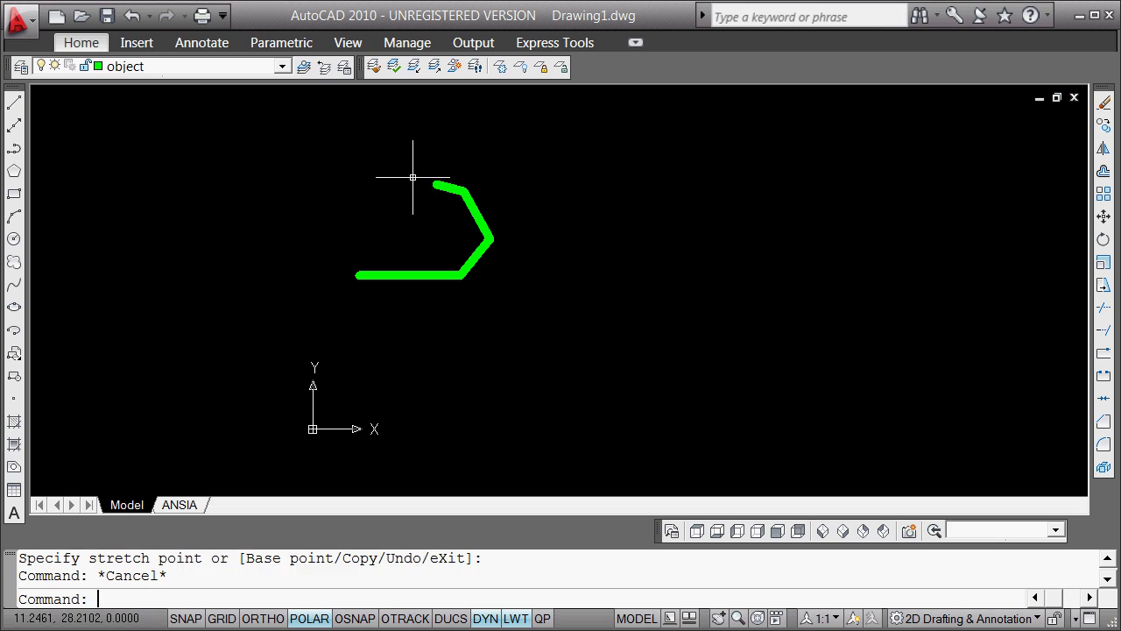
Create a copy of the 3.23 line rotated by -166° about its free left endpoint using grip editing
click(438, 186)
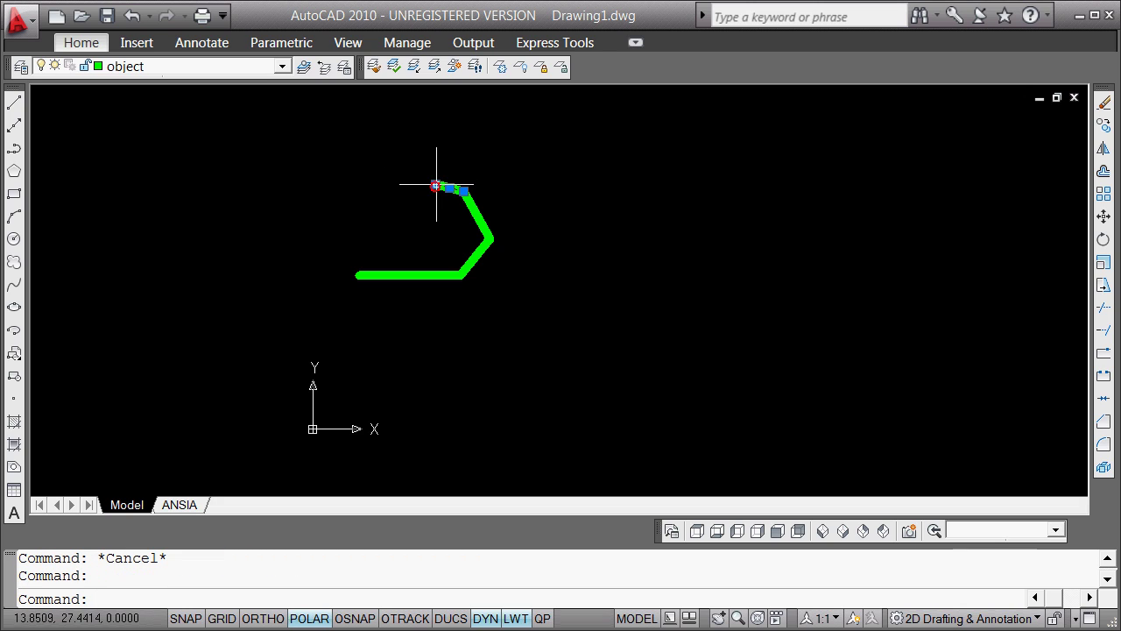
click(436, 185)
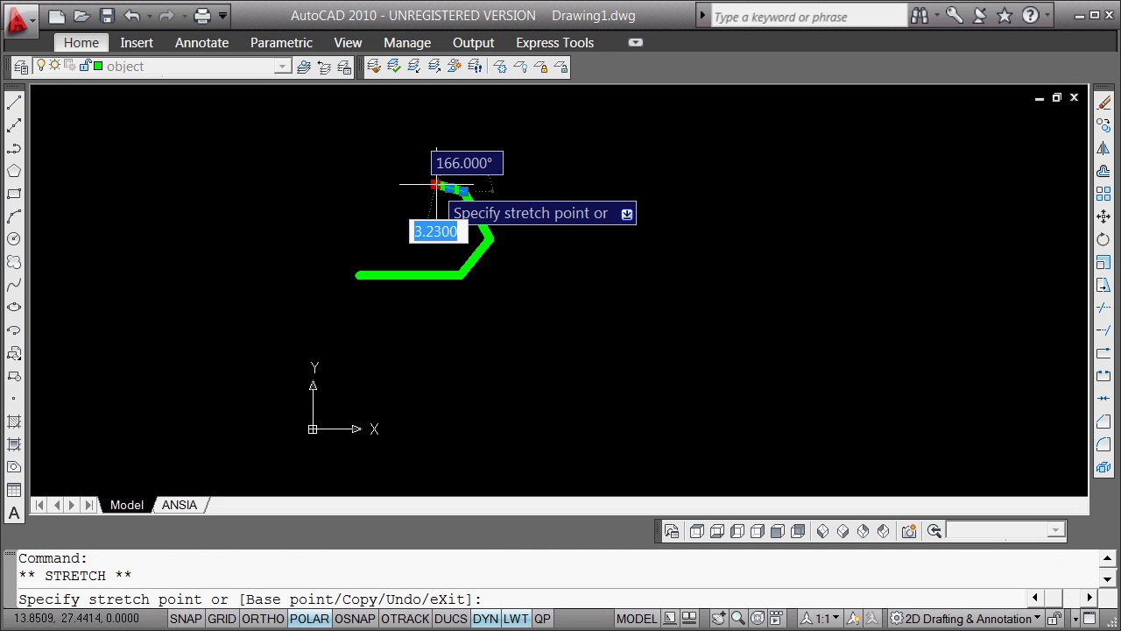
key(space)
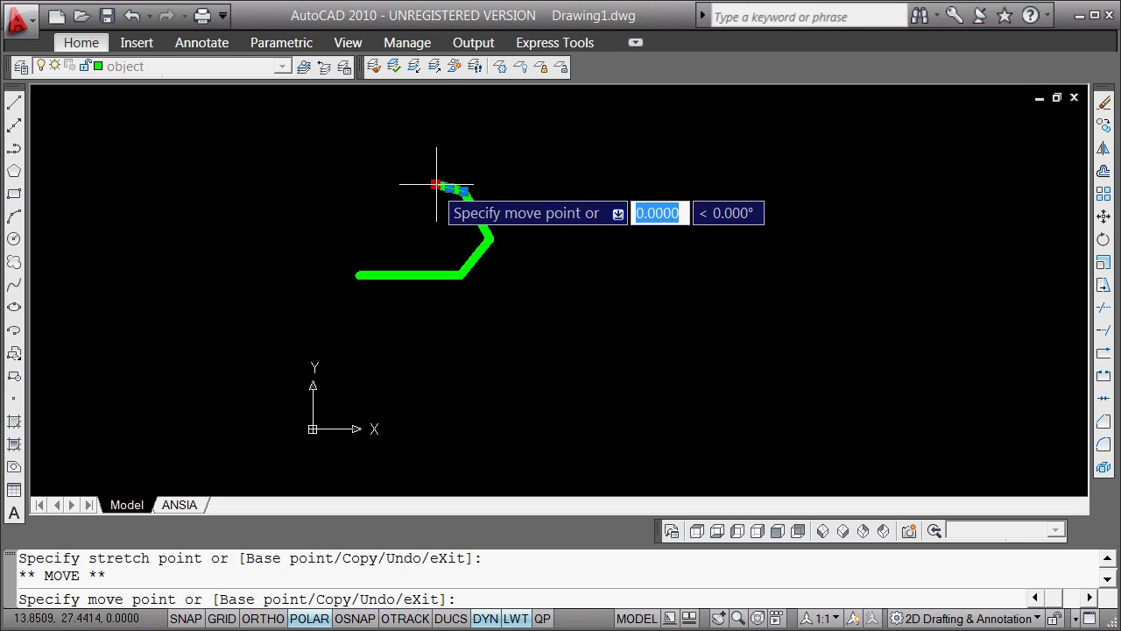
key(space)
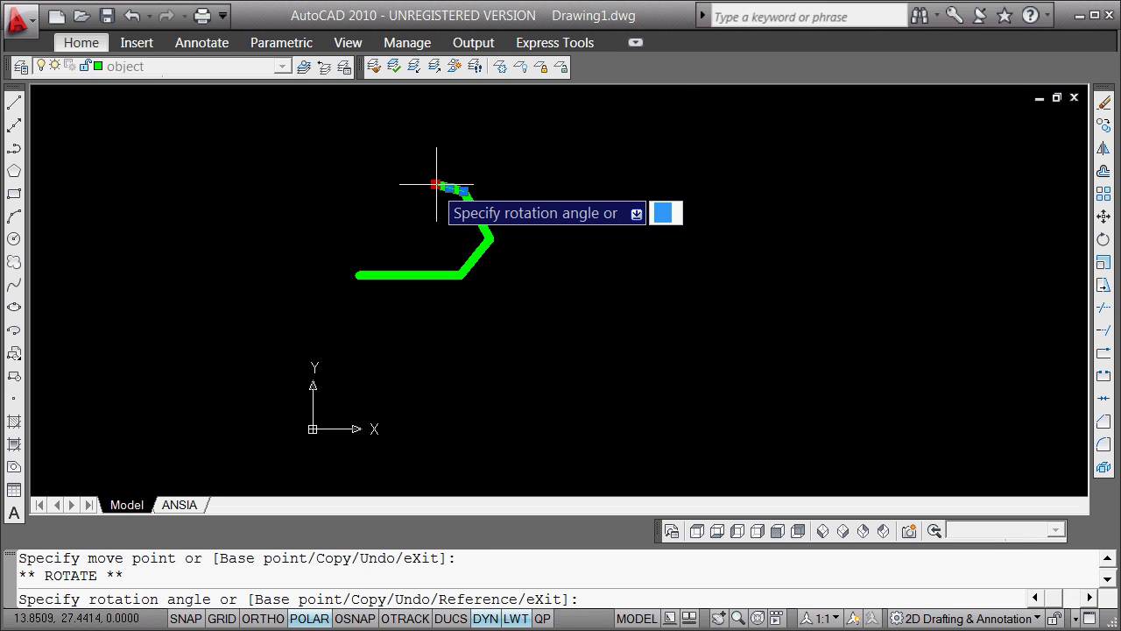
text(c)
key(Return)
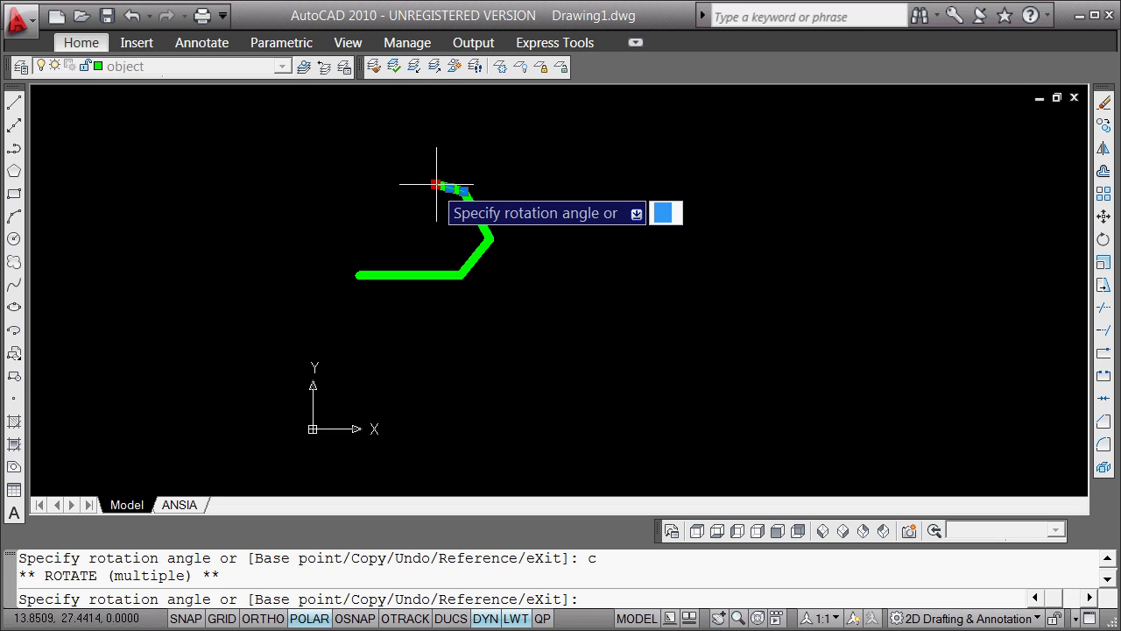
text(-166)
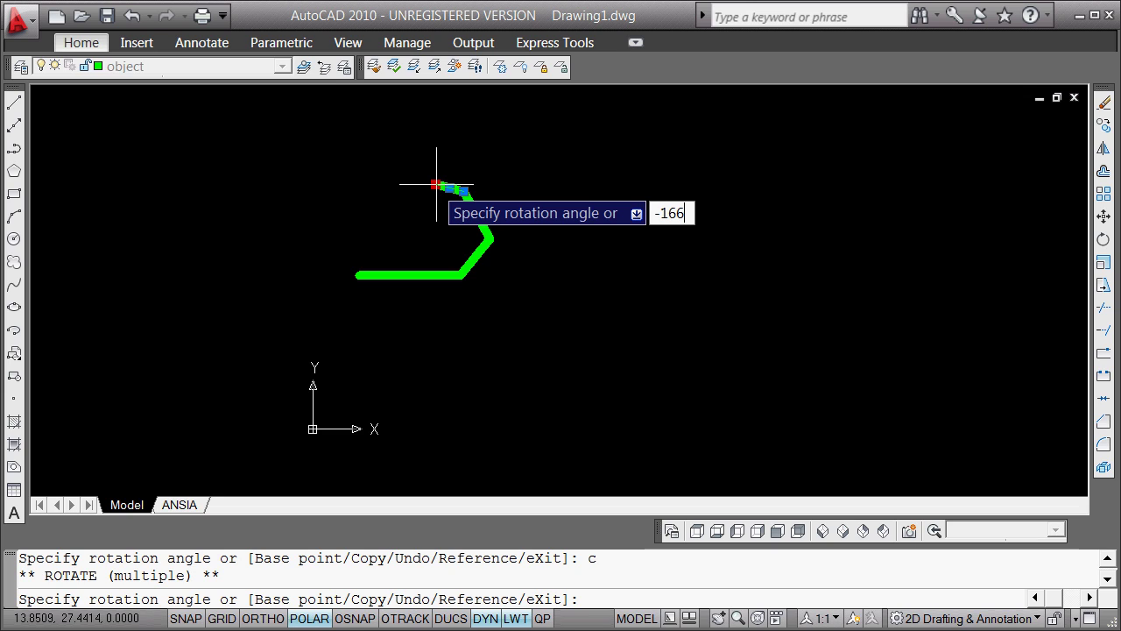
key(Return)
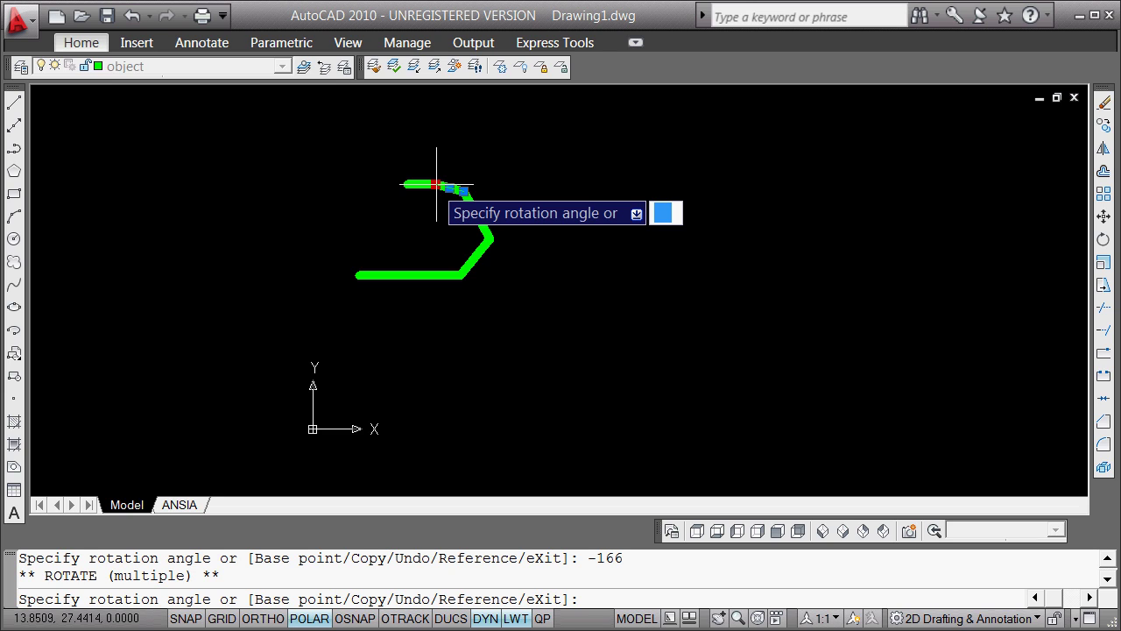
key(Escape)
key(Escape)
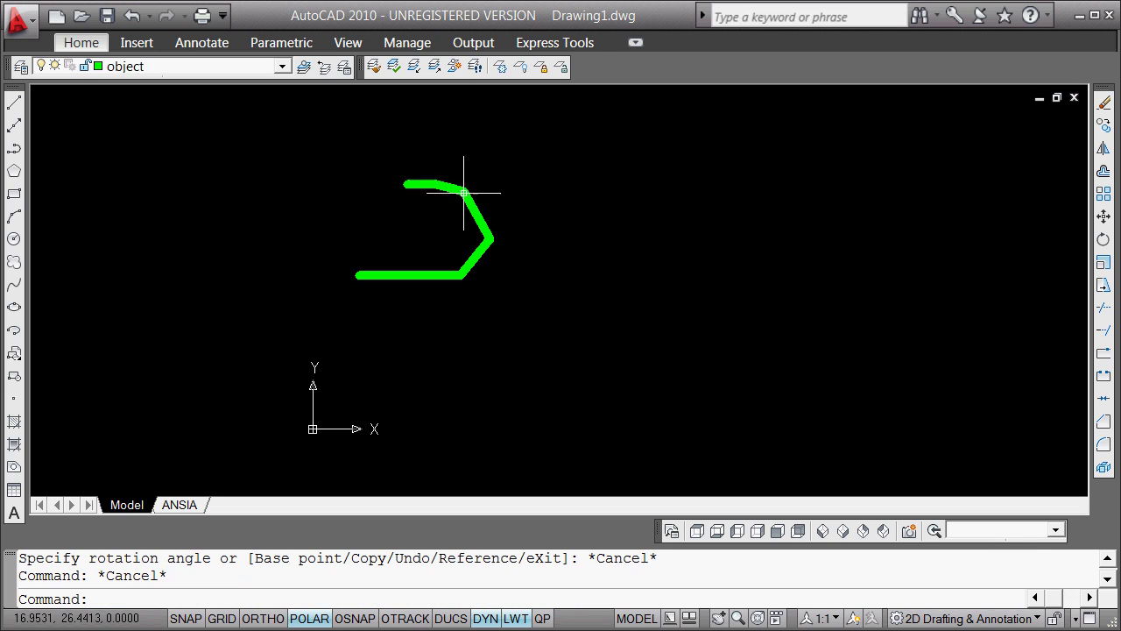
Lengthen the top horizontal line to 8.58 by stretching the grip at its free left endpoint
click(407, 184)
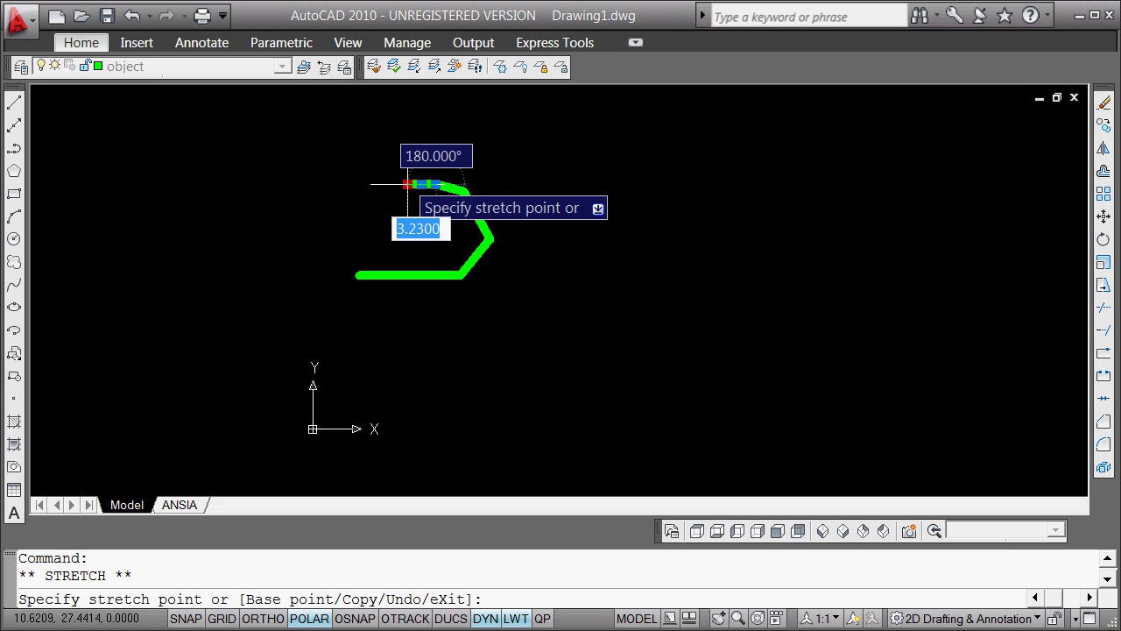
text(8.58)
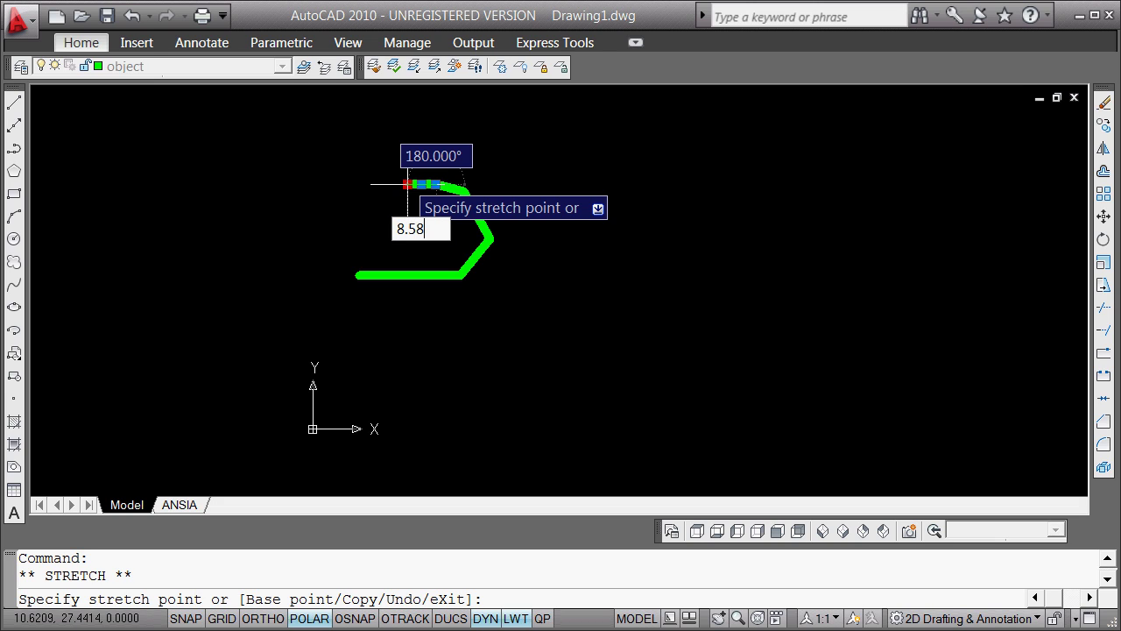
key(Return)
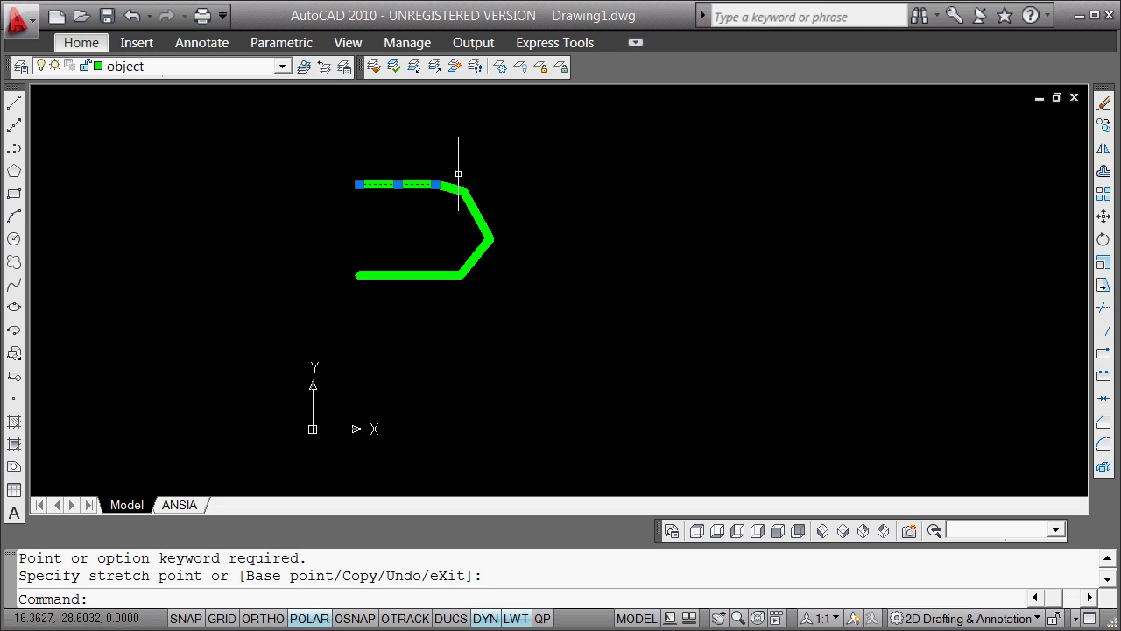
key(Escape)
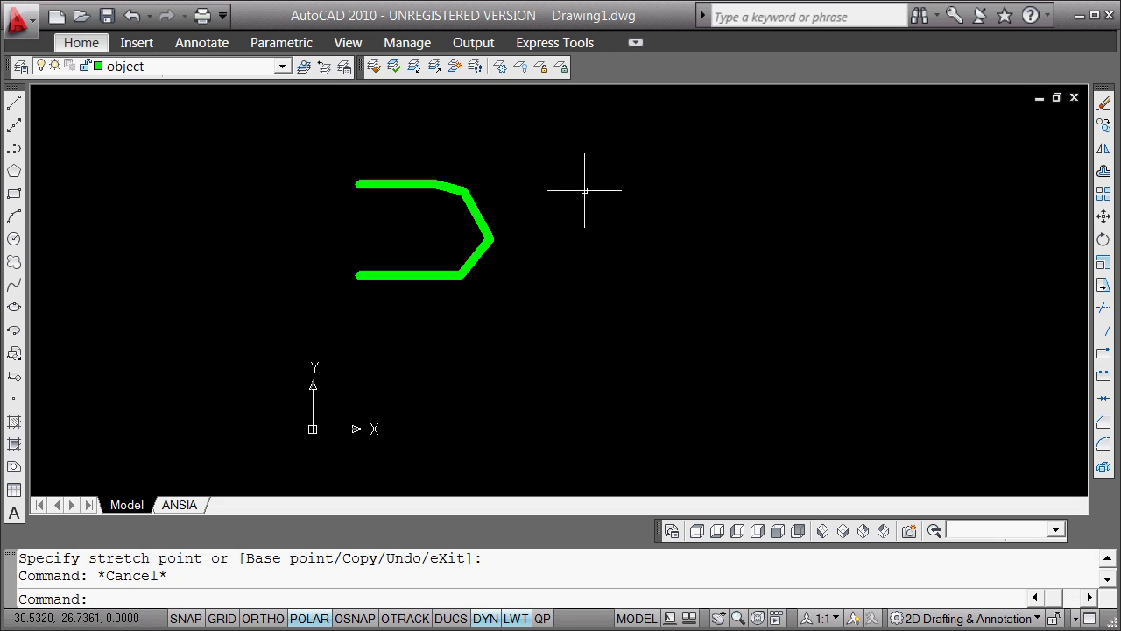
Offset the top horizontal line 2.41 units downward, to the inside of the profile
text(o)
key(Return)
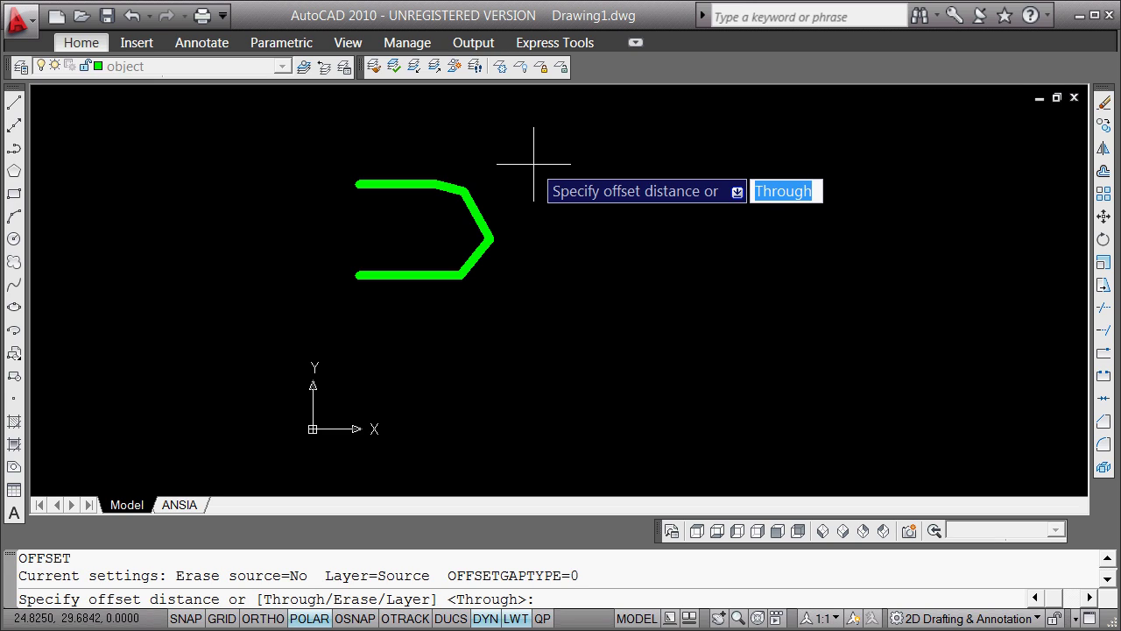
text(2.41)
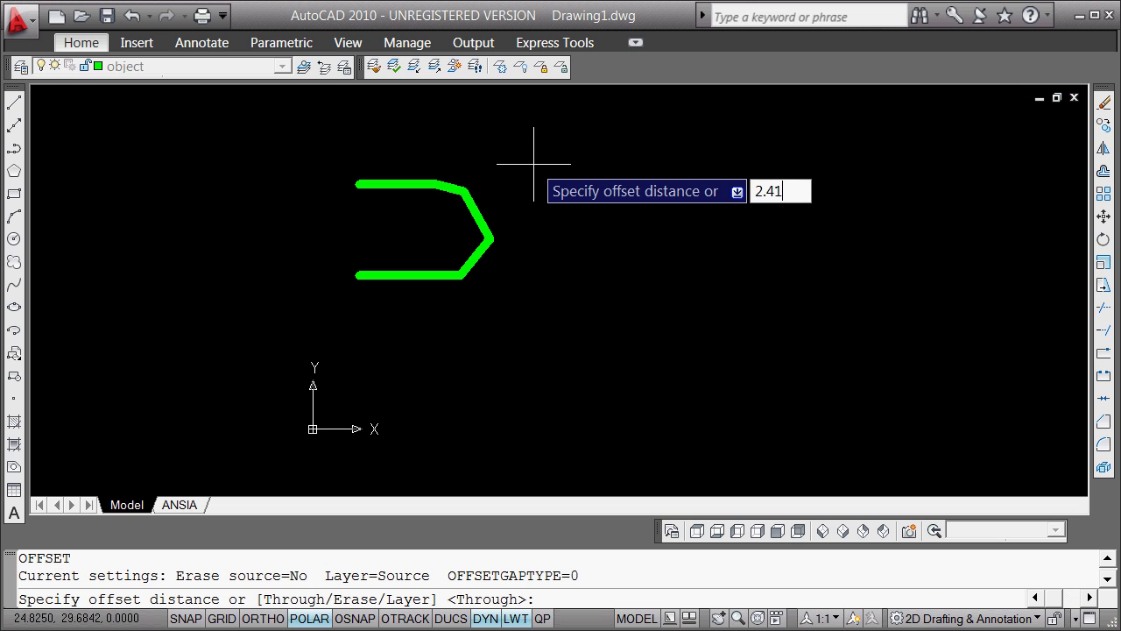
key(Return)
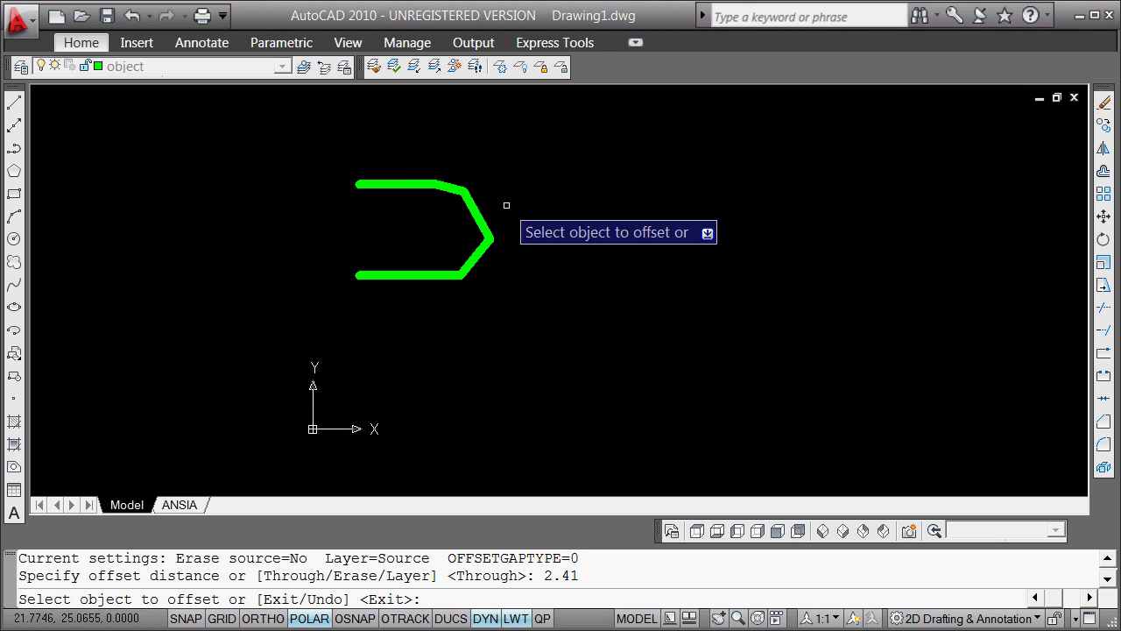
click(398, 183)
click(393, 208)
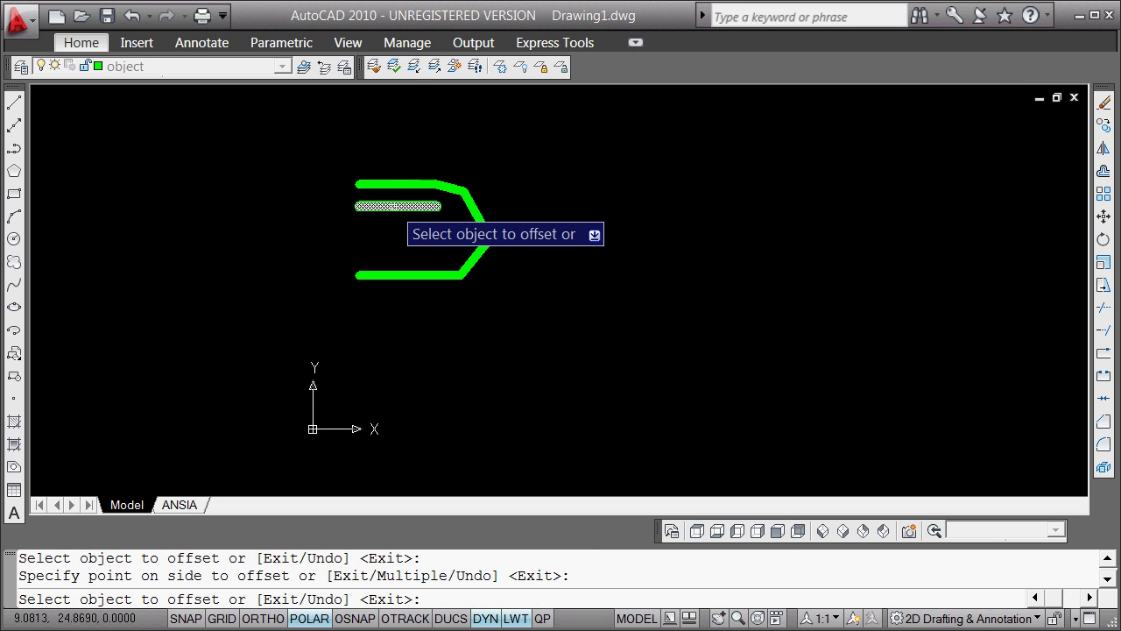
key(Escape)
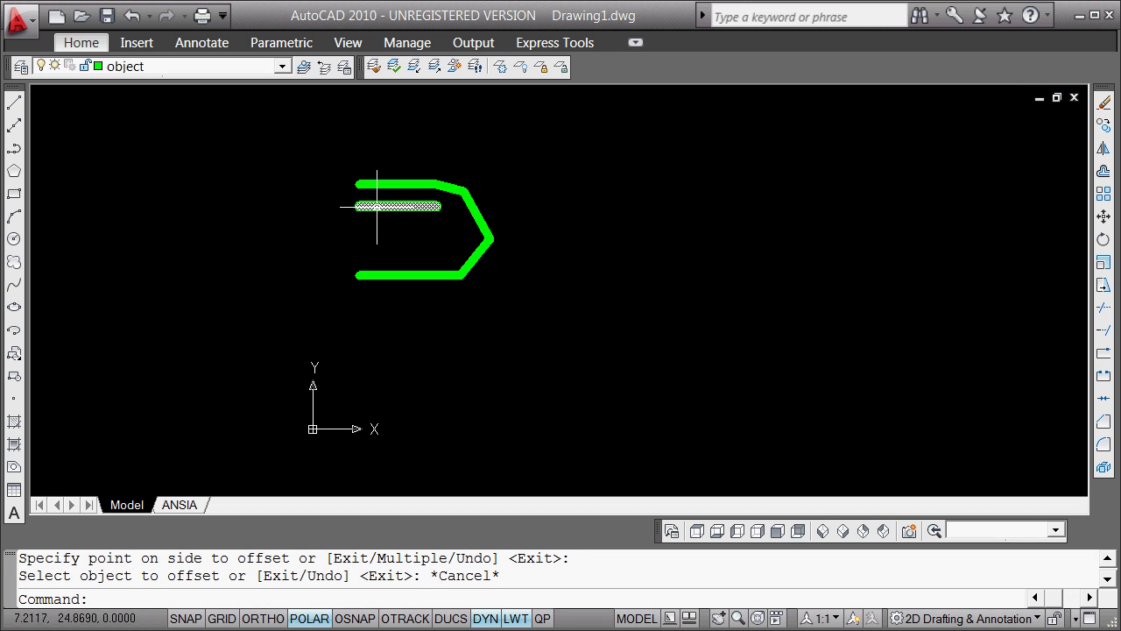
Draw a vertical line joining the left endpoints of the top horizontal line and its offset copy, using Endpoint snaps
click(13, 103)
shift+right_click(202, 136)
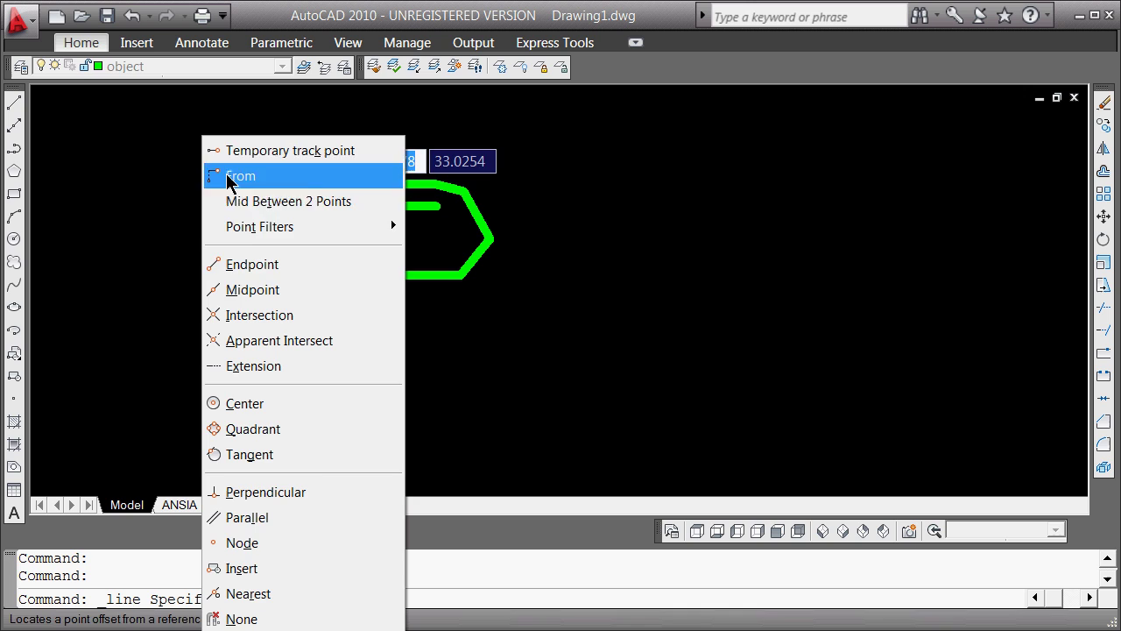
click(252, 264)
click(358, 185)
shift+right_click(313, 184)
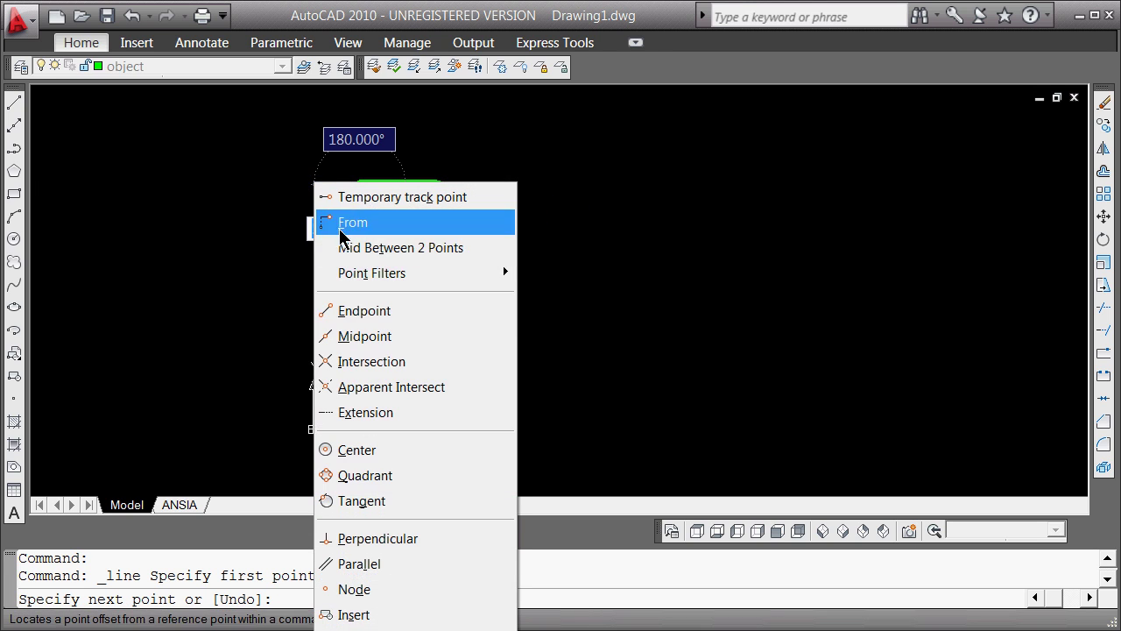
click(345, 306)
click(359, 205)
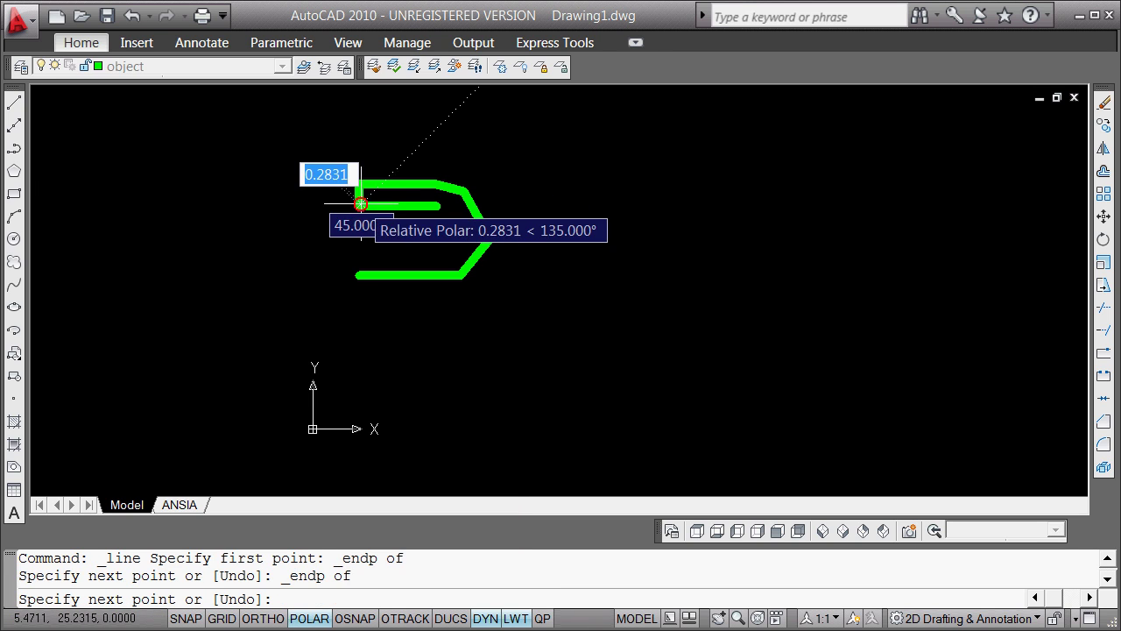
key(Return)
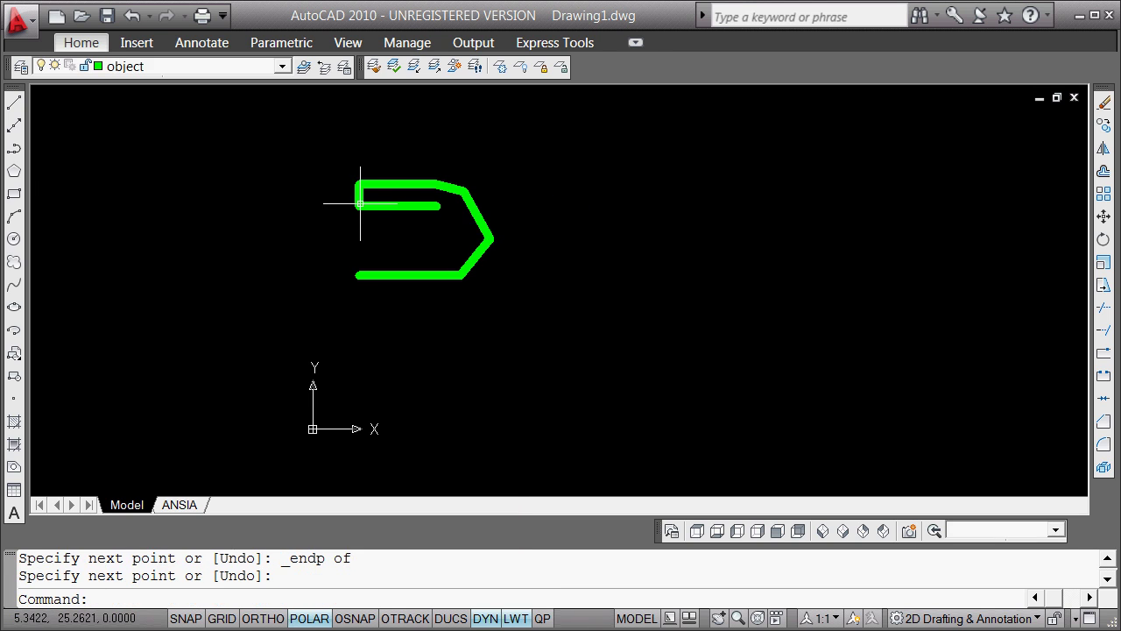
Shorten the inner offset line to 6.73 by stretching the grip at its free right endpoint
click(437, 205)
click(438, 206)
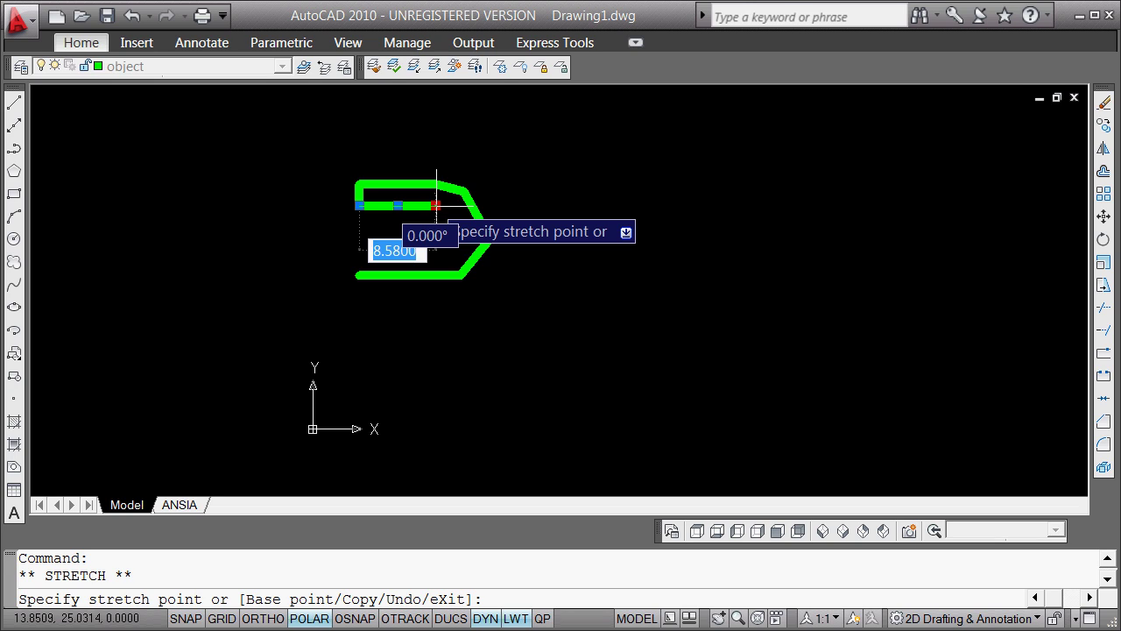
text(6.)
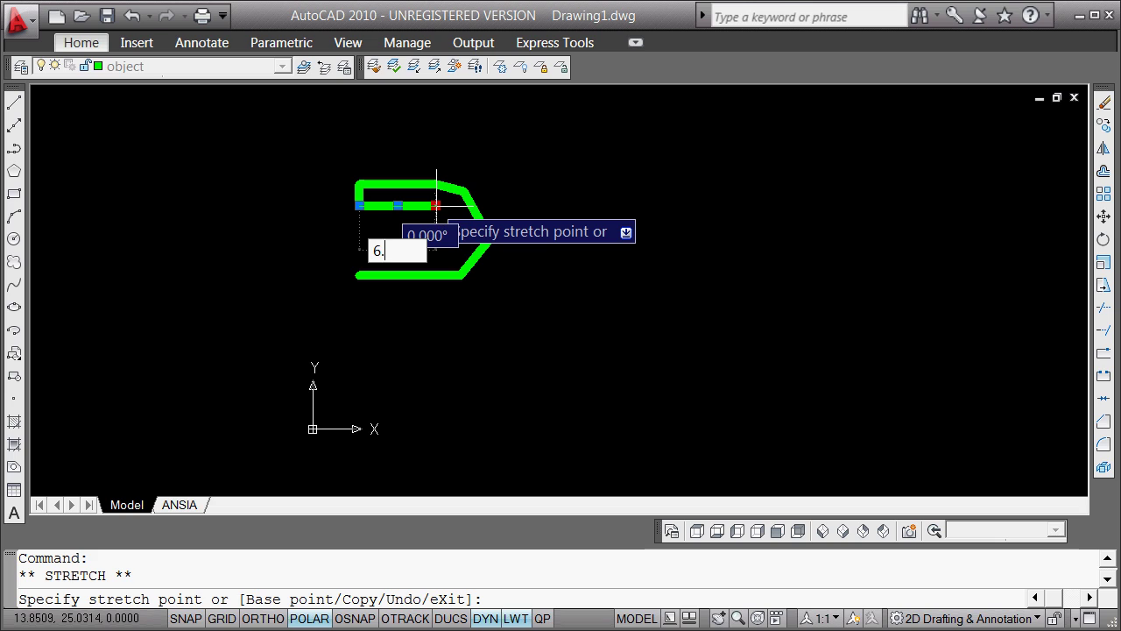
text(73)
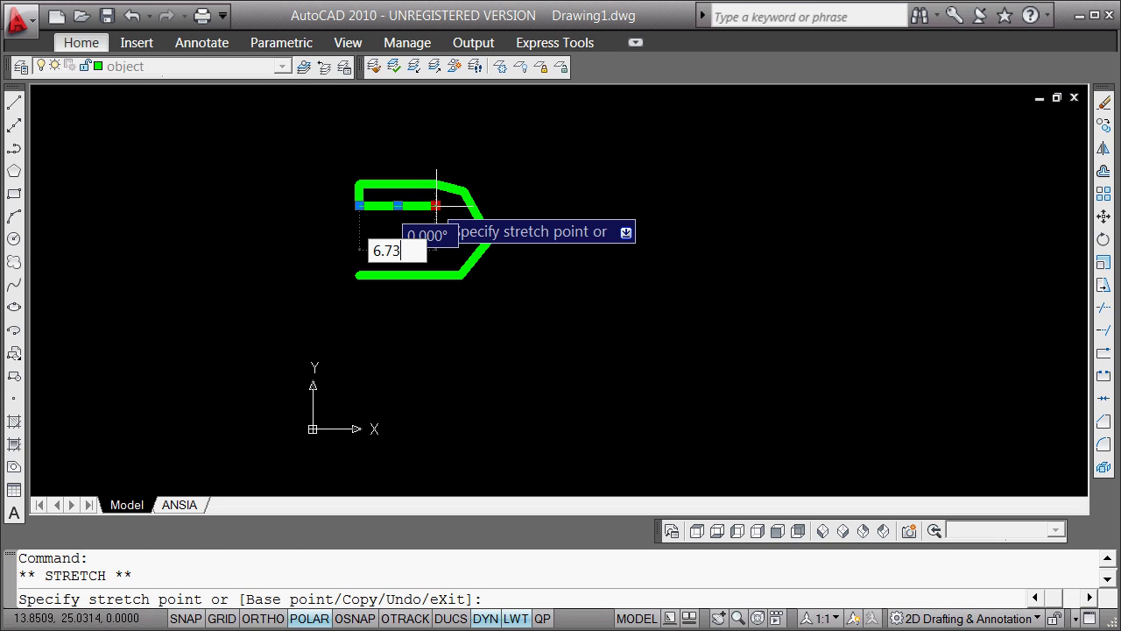
key(Return)
key(Escape)
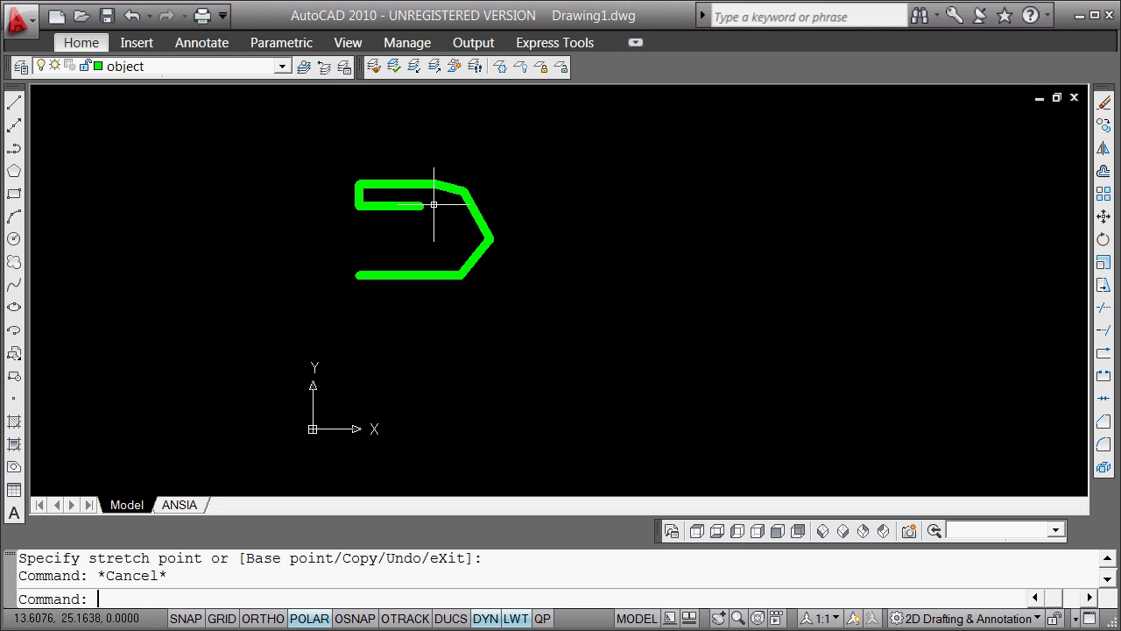
Draw a line 3.03 long at 270° from the right endpoint of the inner horizontal line, using an Endpoint snap
click(14, 102)
shift+right_click(230, 184)
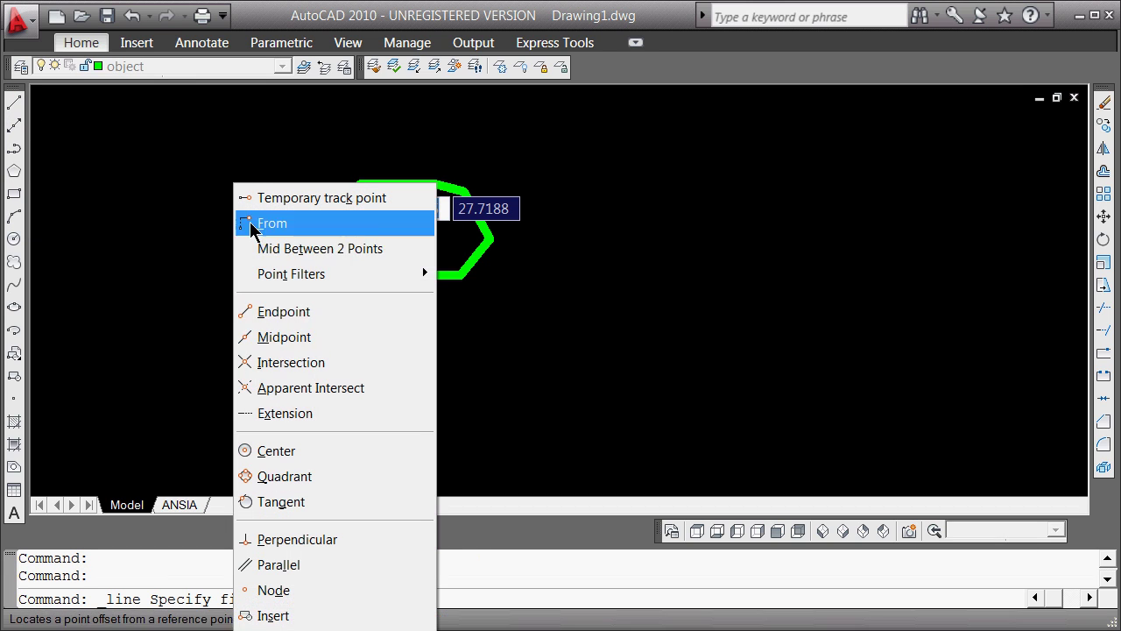
click(289, 311)
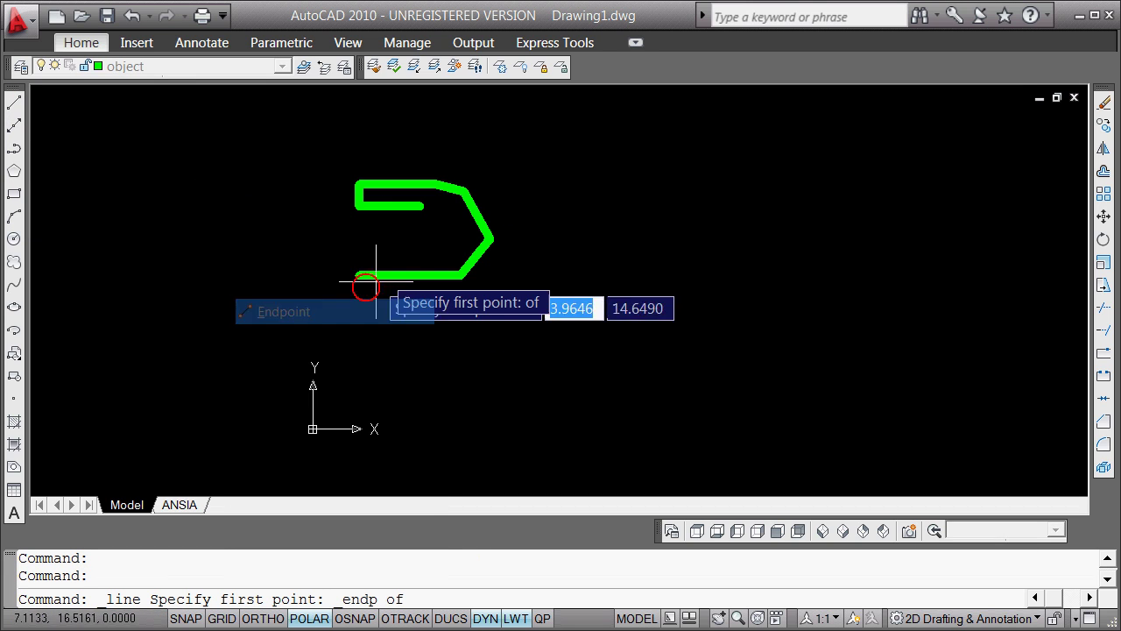
click(422, 207)
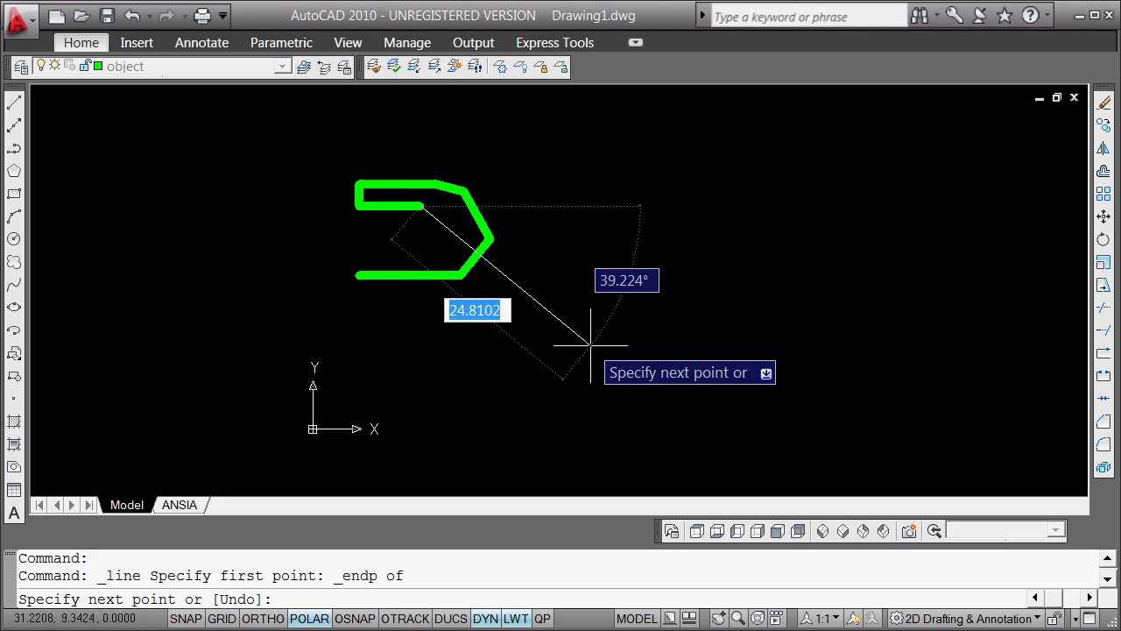
text(@)
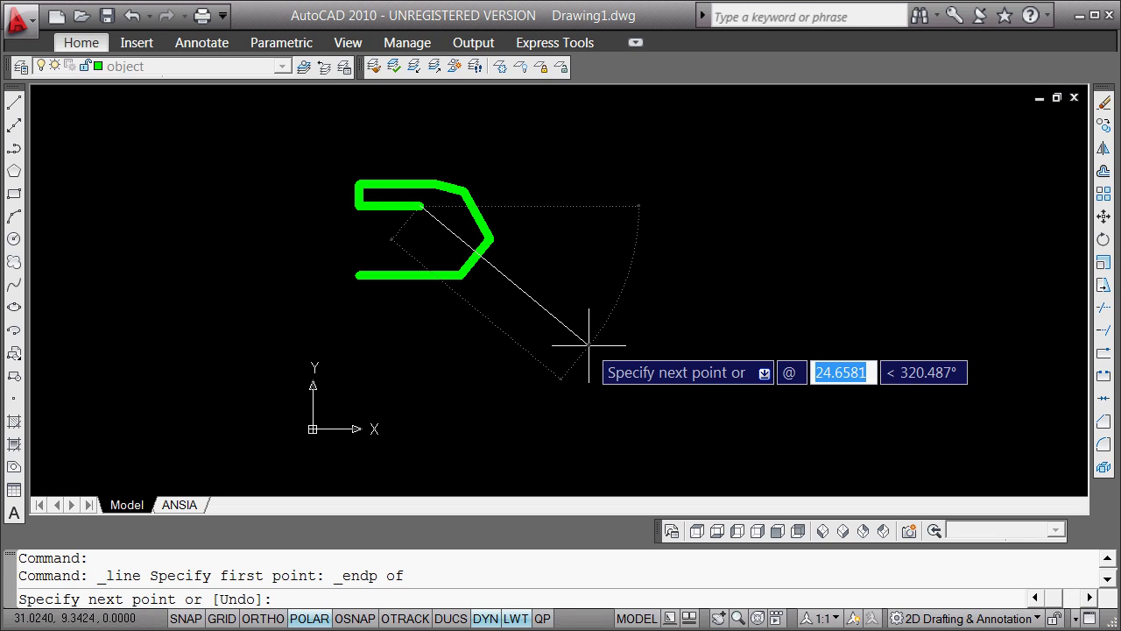
text(3)
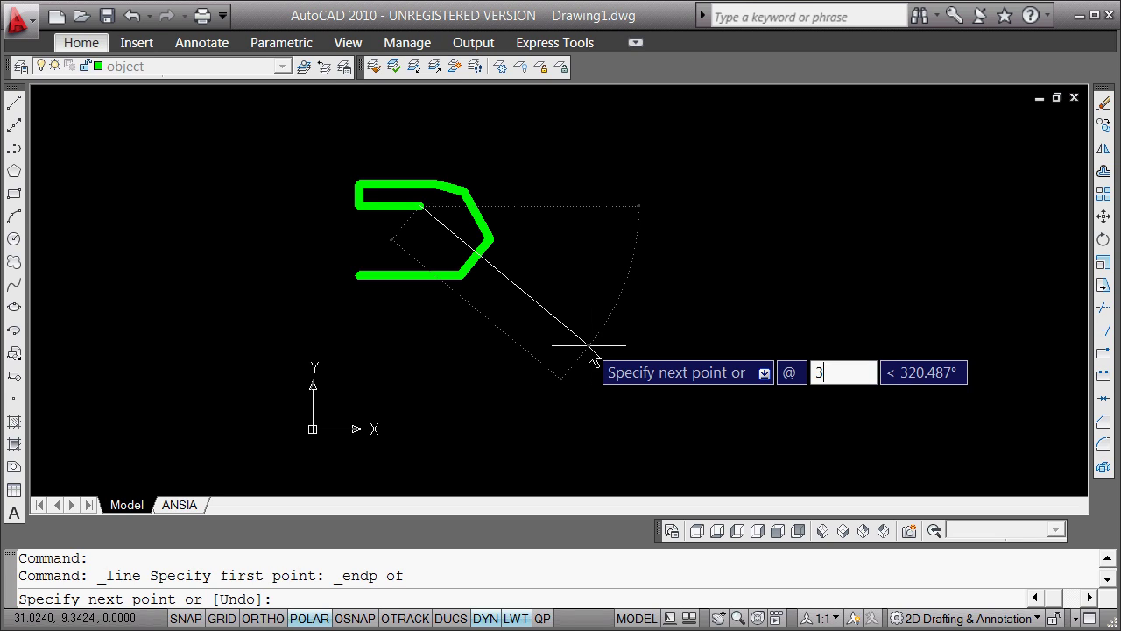
text(.03)
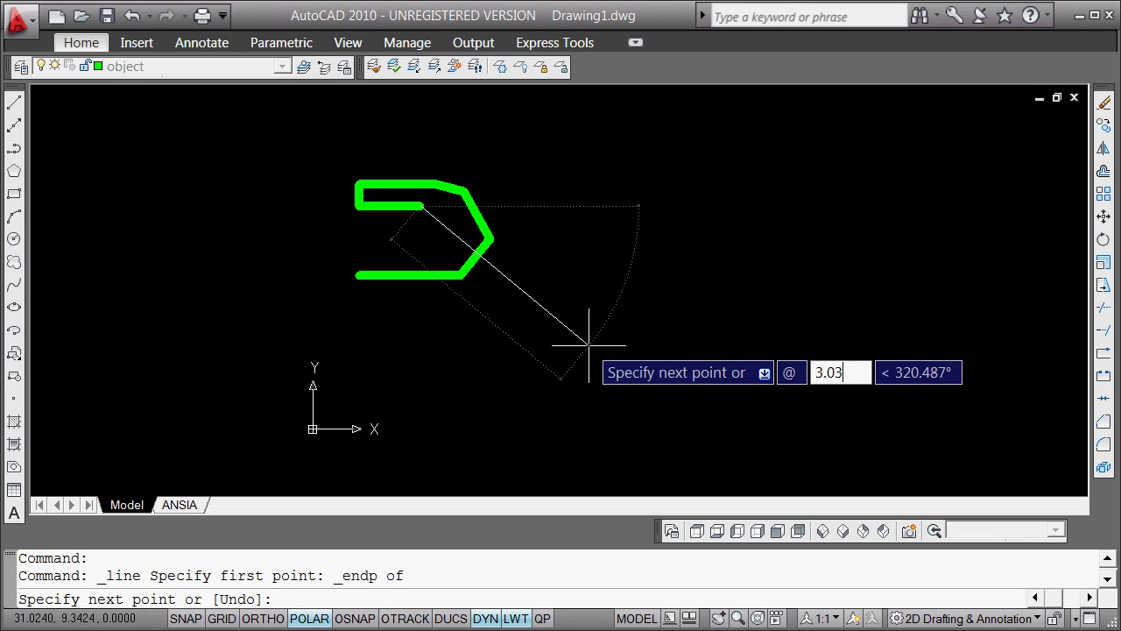
key(Tab)
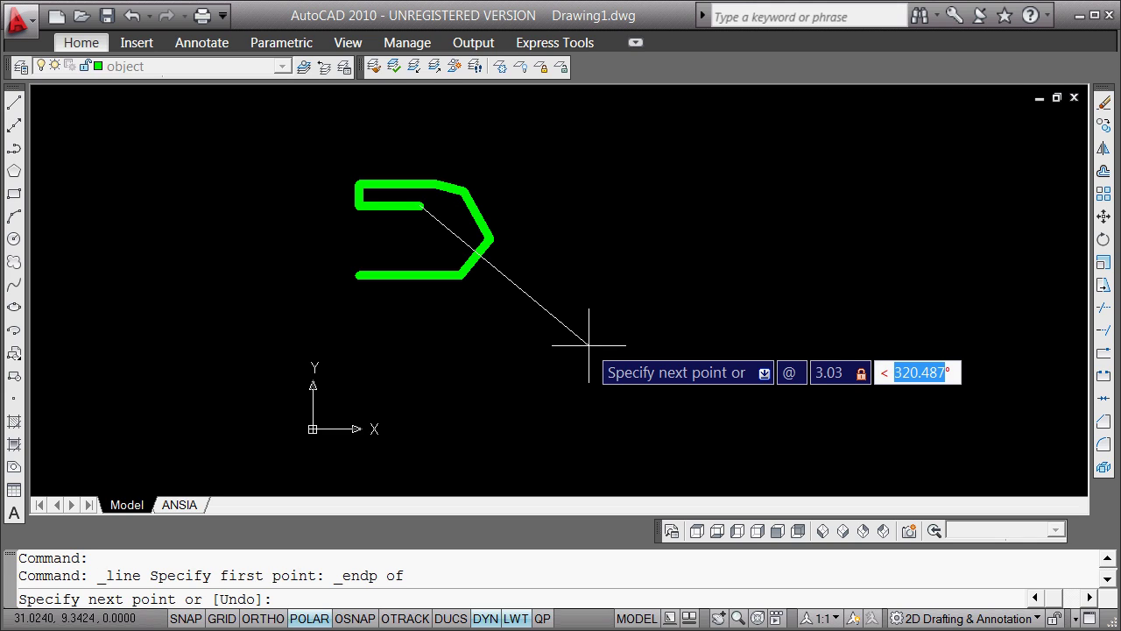
text(270)
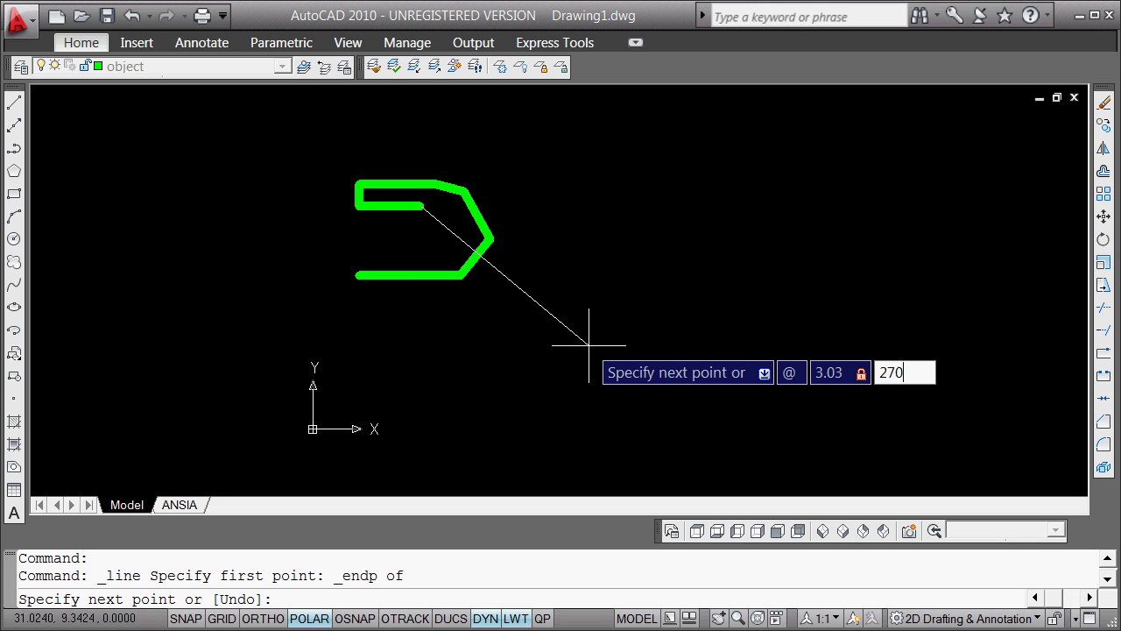
key(Return)
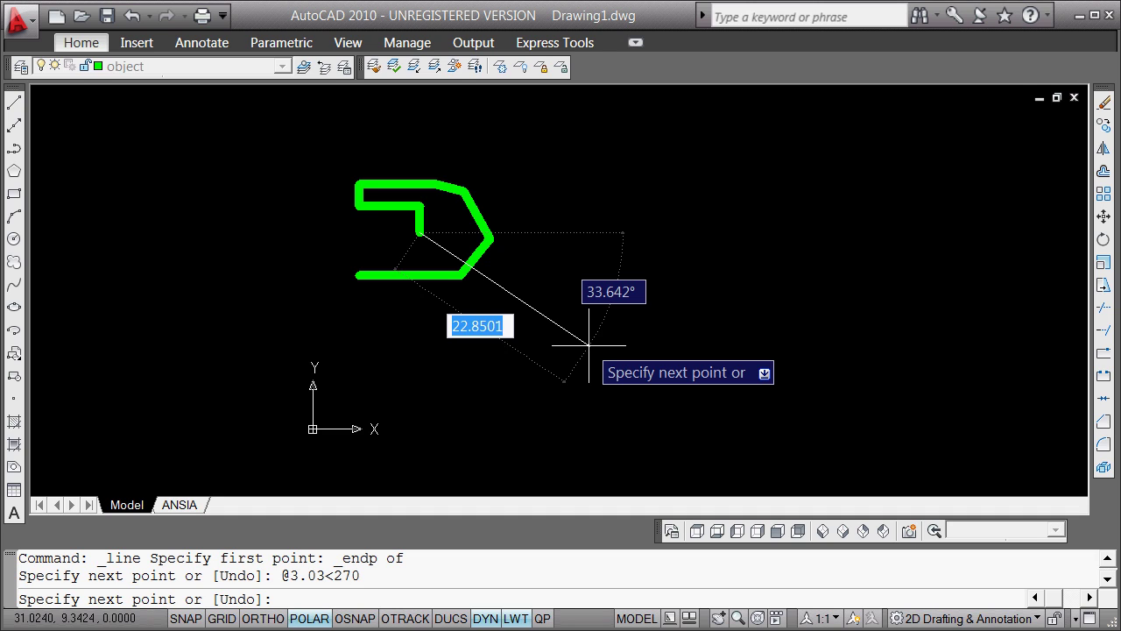
key(Escape)
Create a copy of the 3.03 vertical line rotated by 109° about its free lower endpoint using grip editing
click(418, 229)
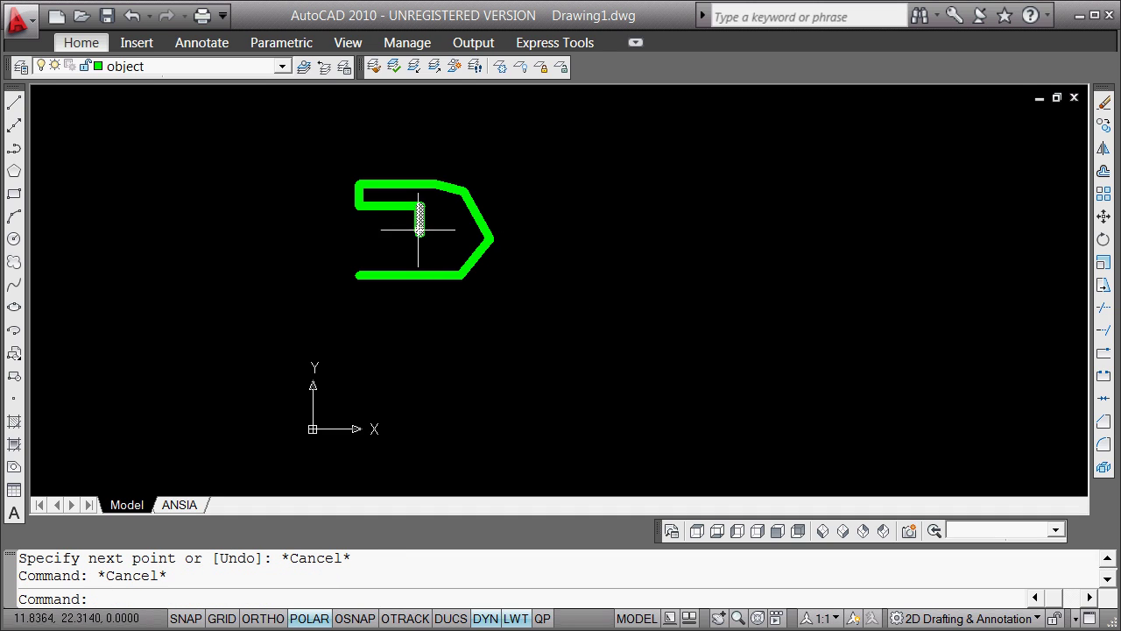
click(420, 245)
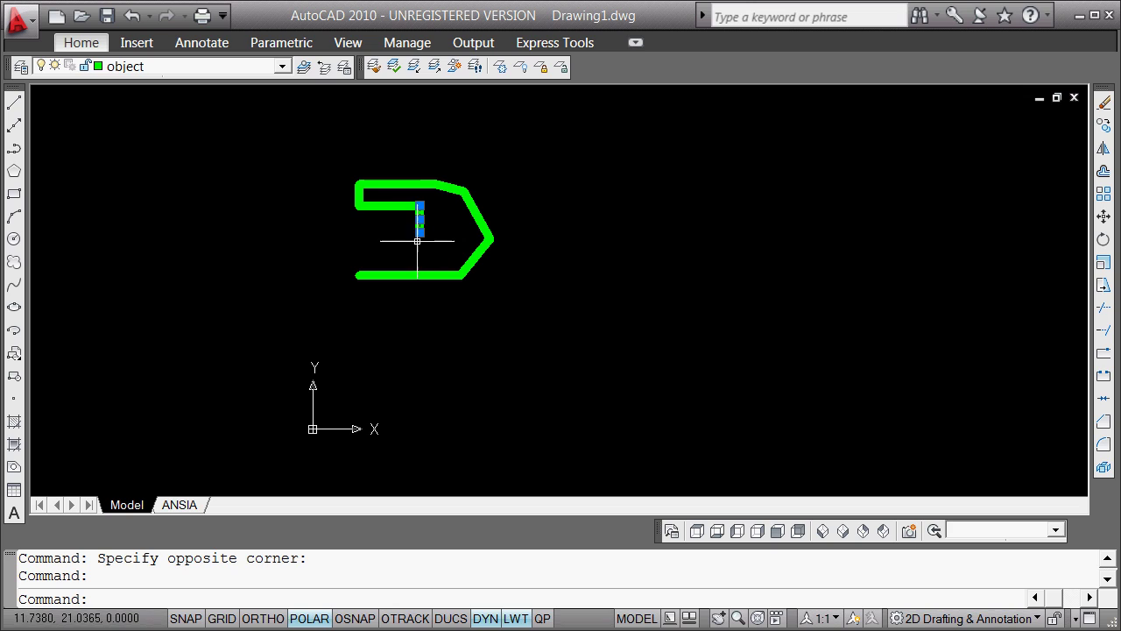
click(420, 233)
key(space)
key(space)
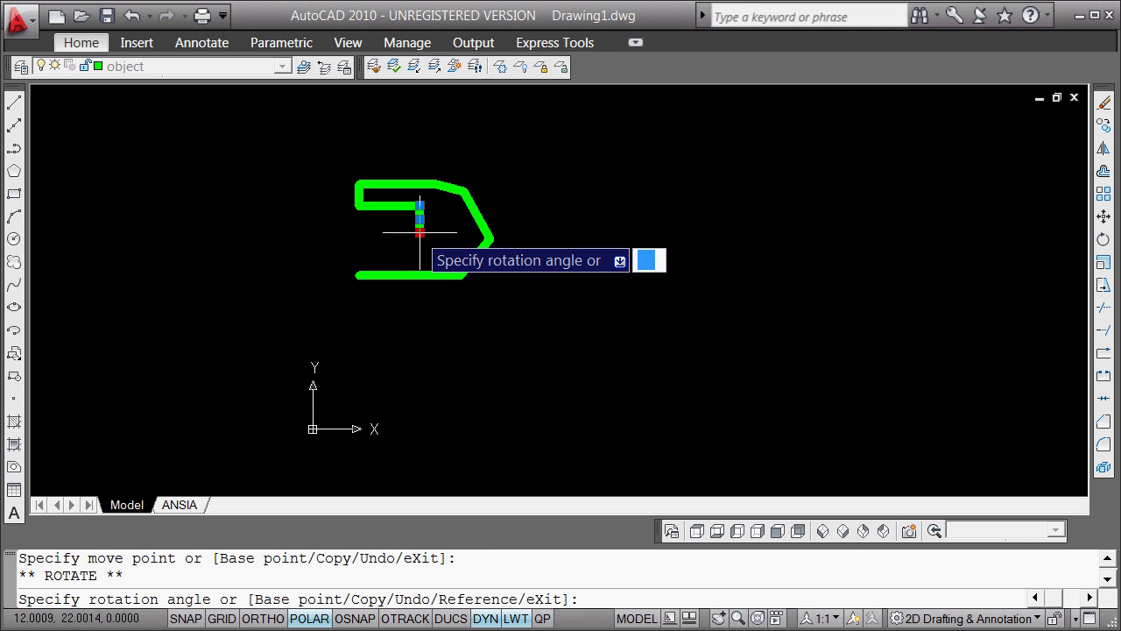
text(c)
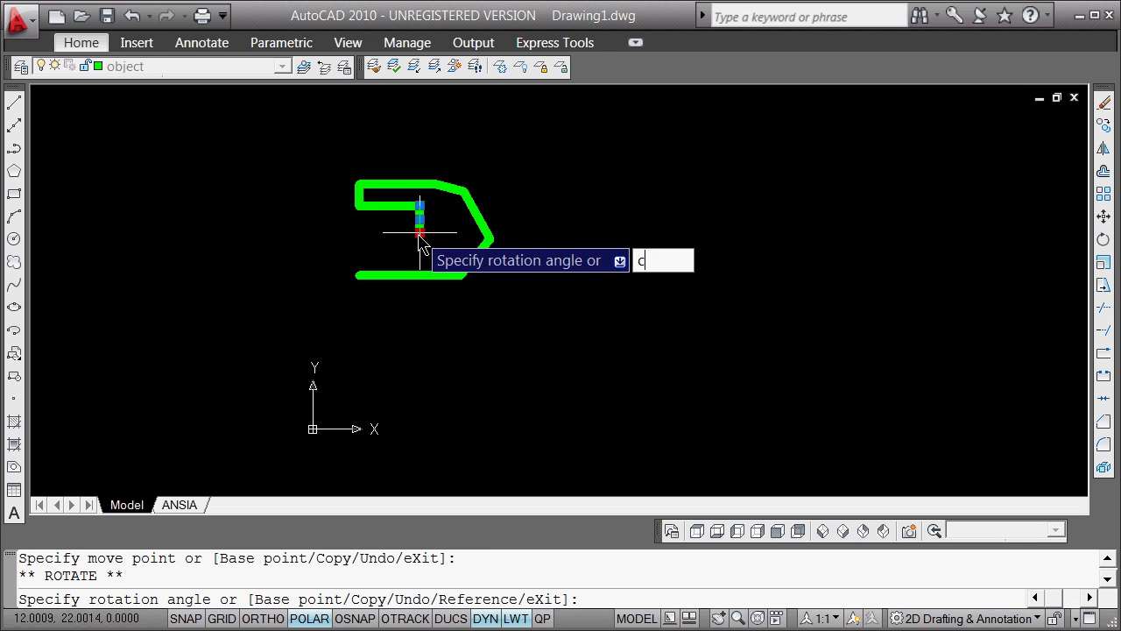
key(Return)
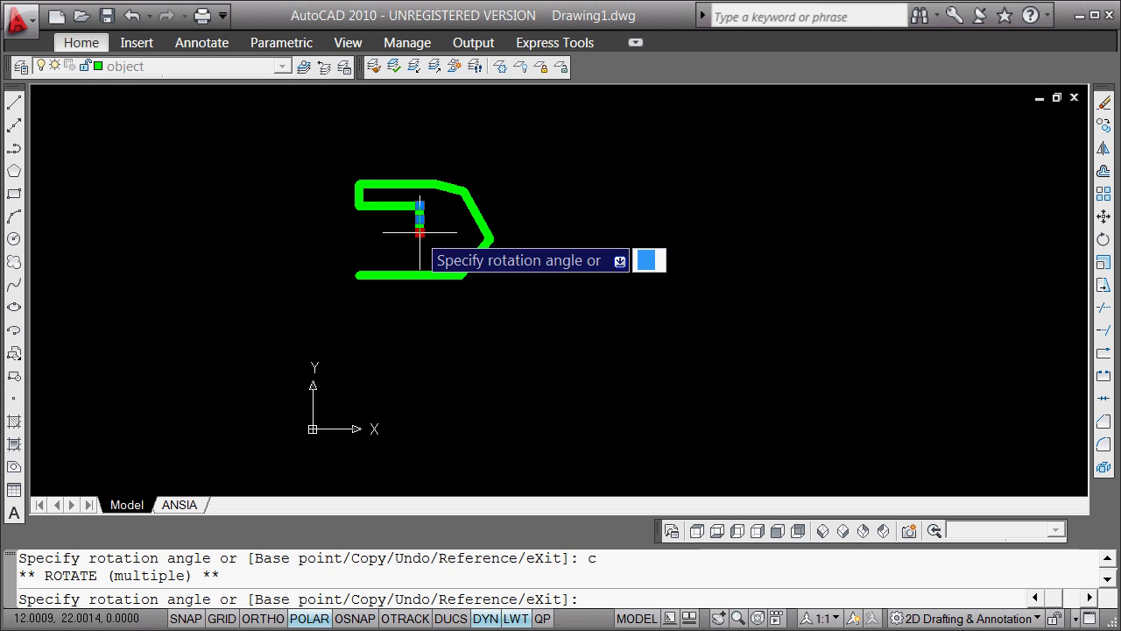
text(109)
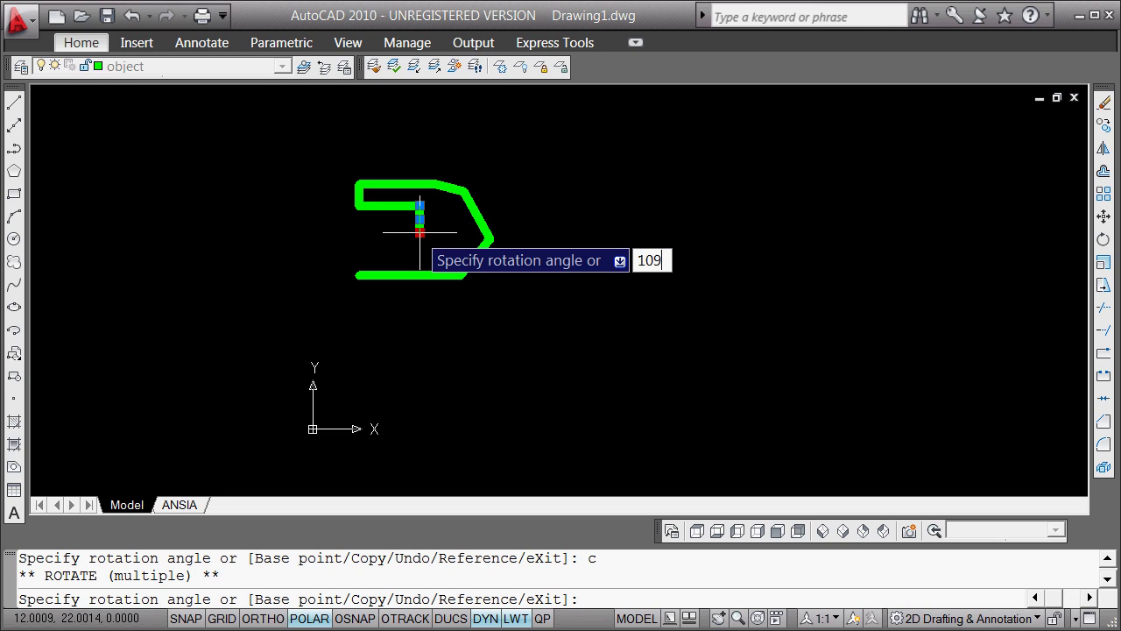
key(Return)
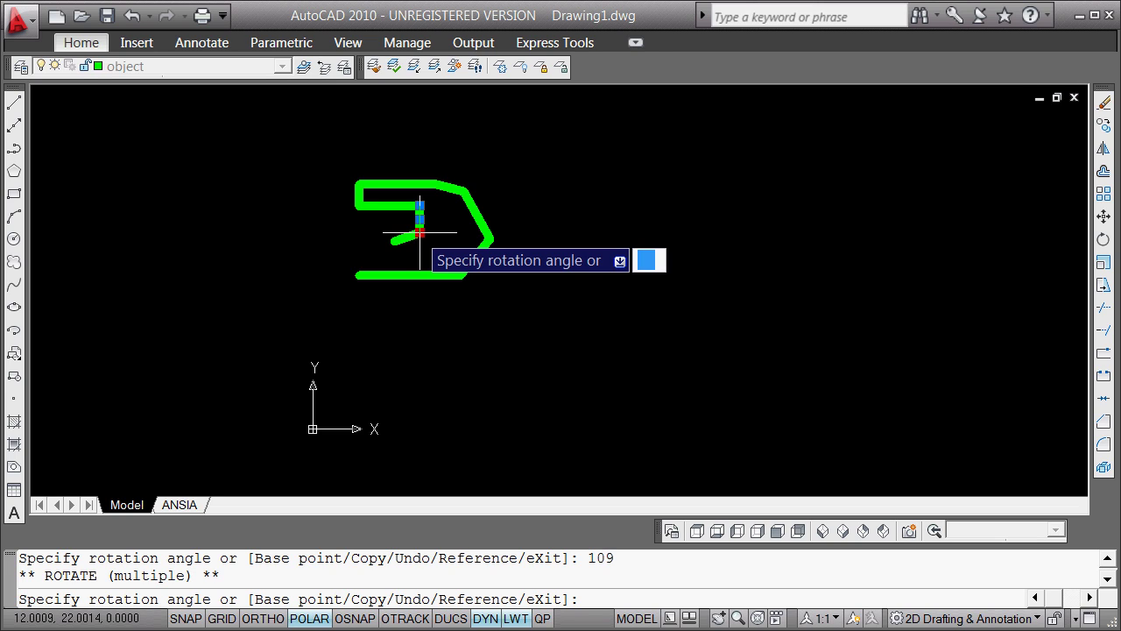
key(Escape)
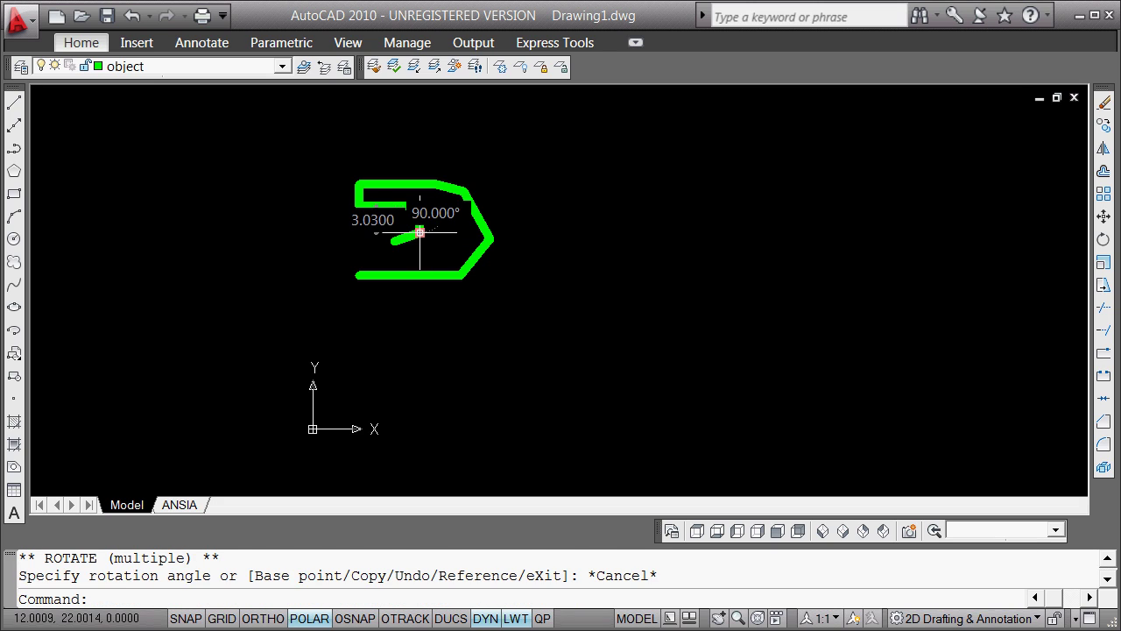
key(Escape)
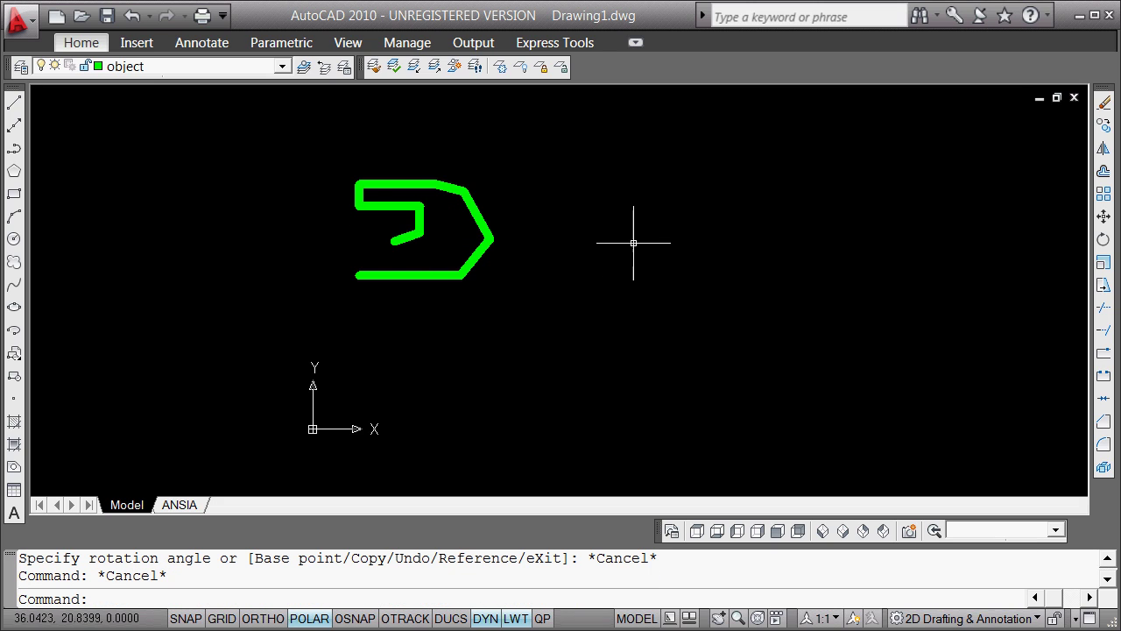
Lengthen the short sloped line inside the profile to 7.13 by stretching the grip at its free left endpoint
click(394, 242)
click(394, 242)
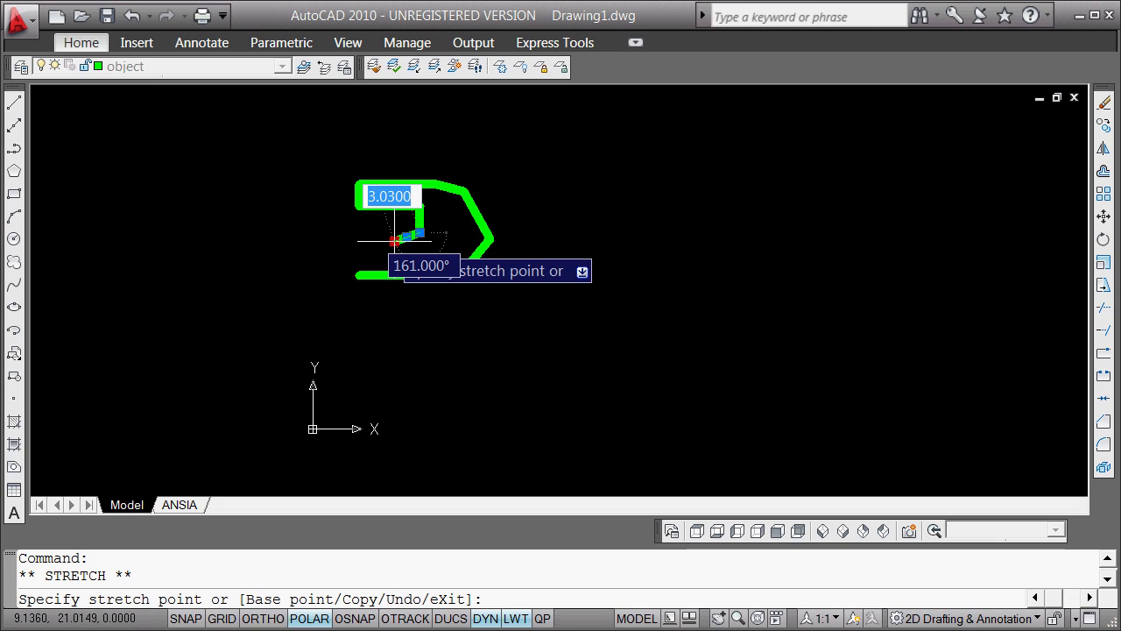
text(7.1)
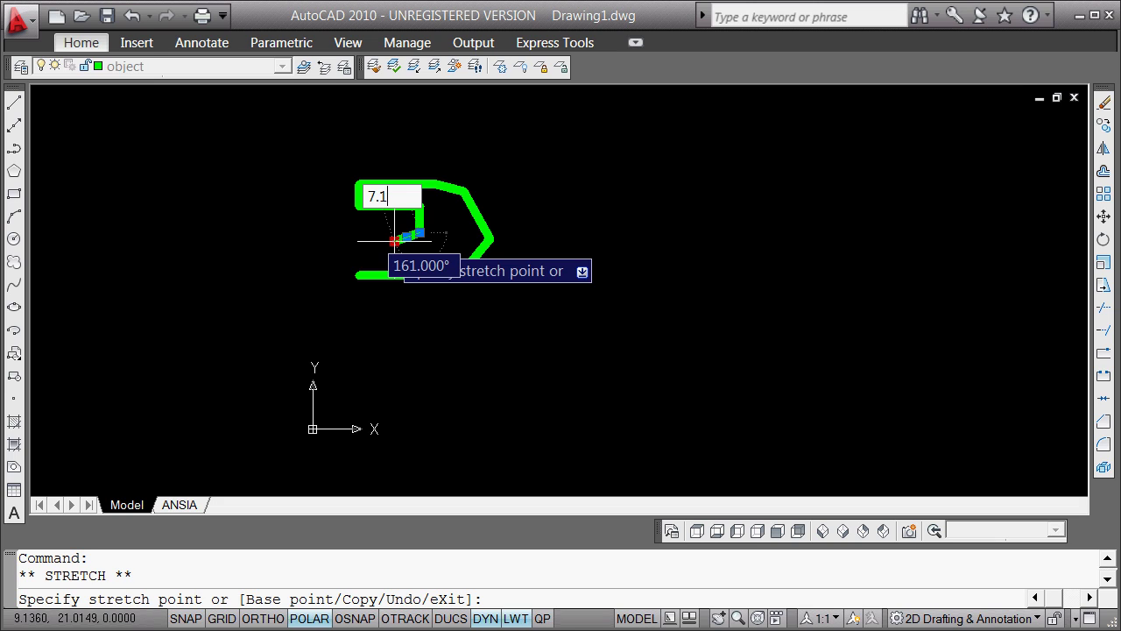
text(3)
key(Return)
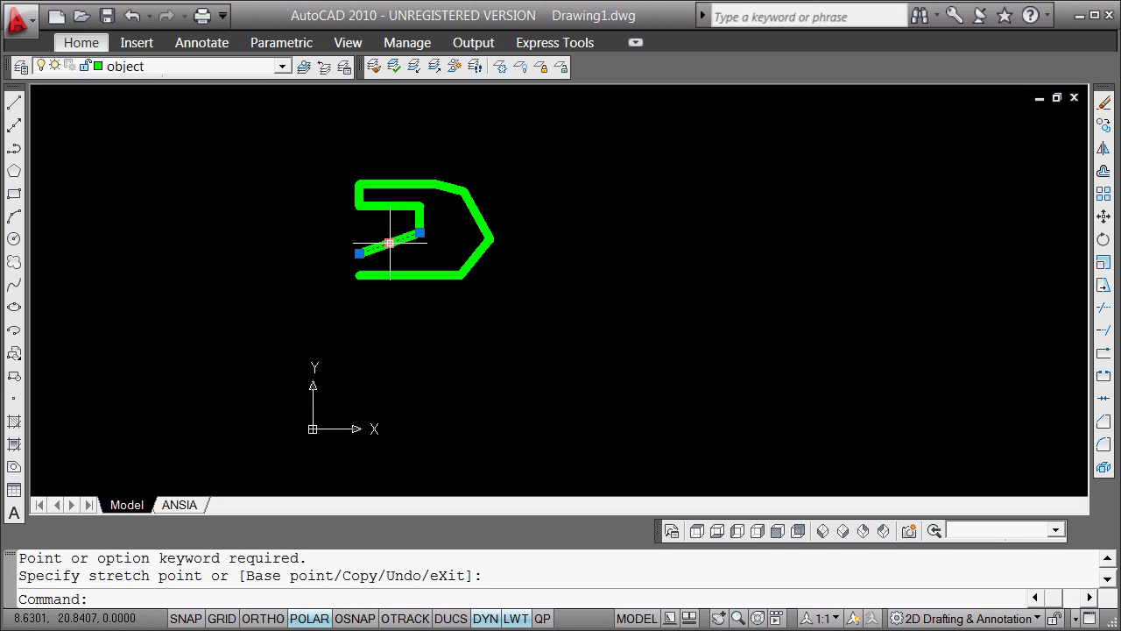
key(Escape)
key(Escape)
Close the profile with a vertical line joining the left endpoints of the sloped line and the bottom horizontal line, using Endpoint snaps
scroll(368, 270, up, 5)
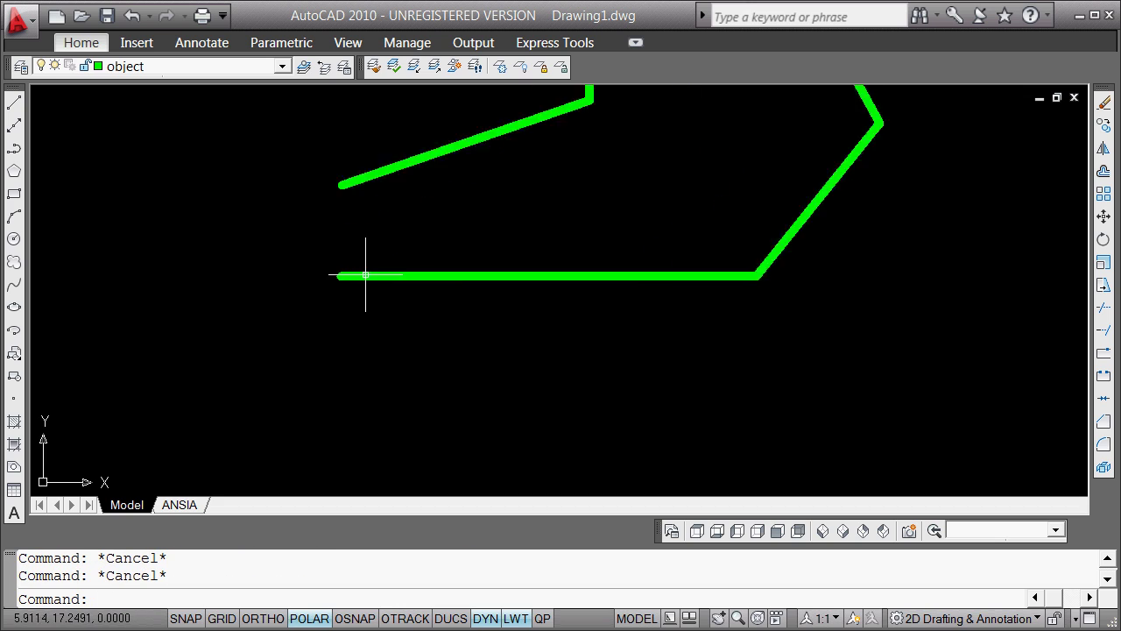
click(14, 103)
shift+right_click(183, 216)
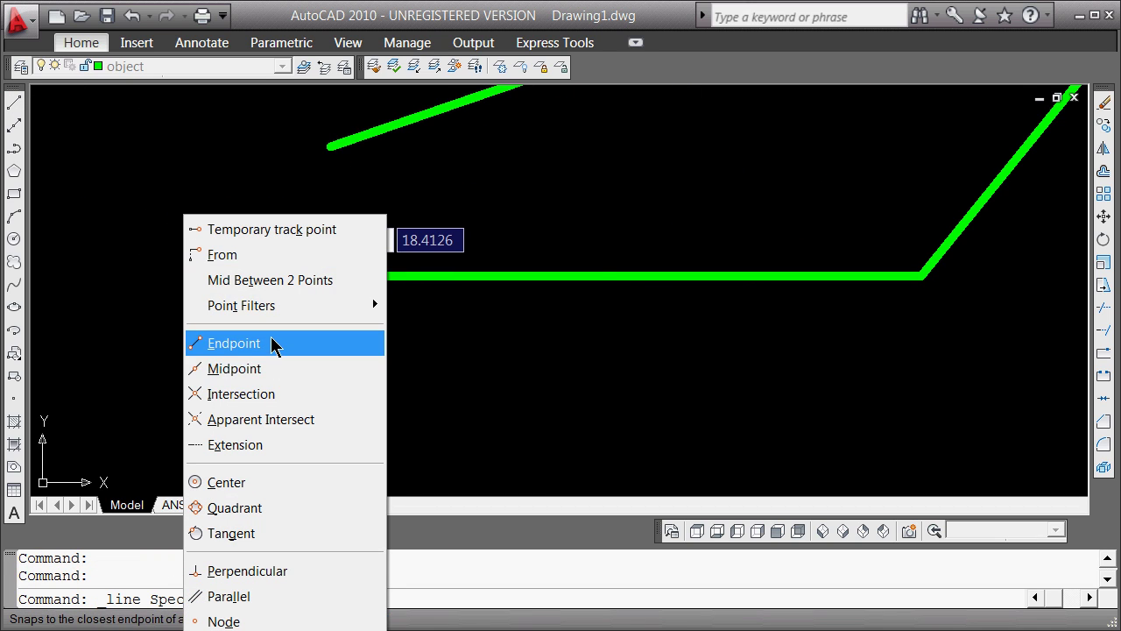
click(271, 344)
click(329, 147)
shift+right_click(212, 270)
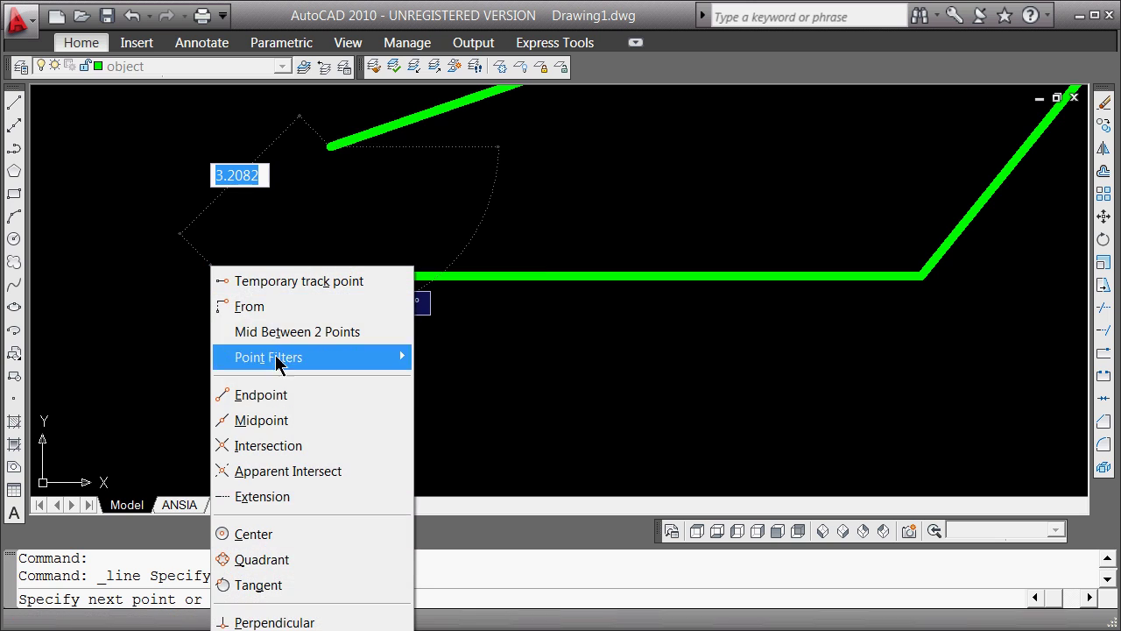
click(254, 395)
click(329, 275)
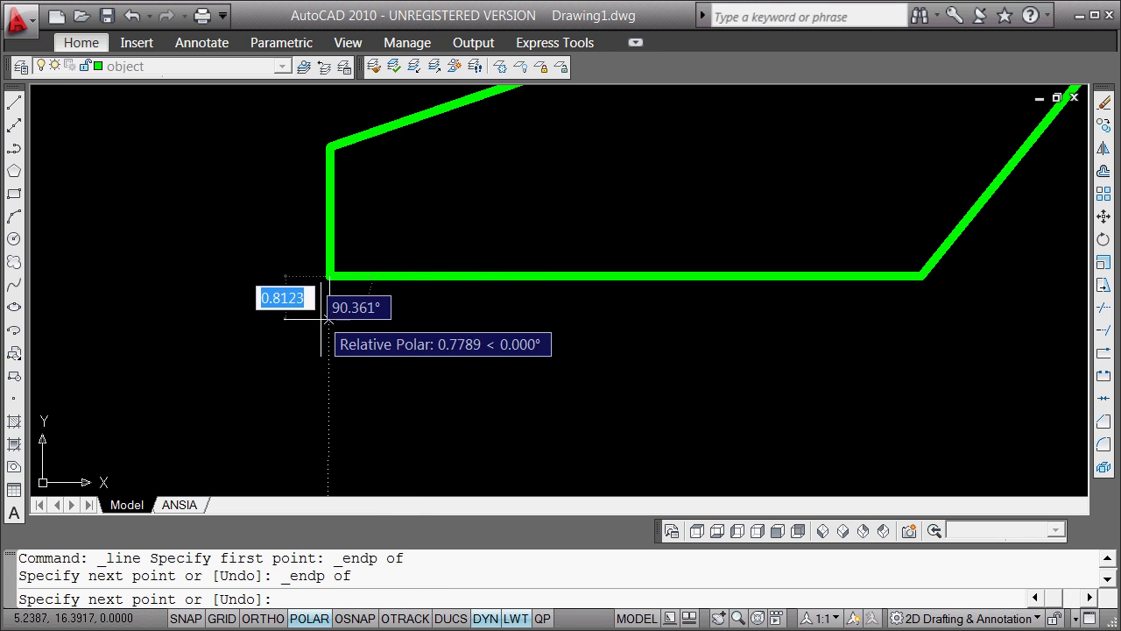
key(Return)
scroll(413, 342, down, 3)
scroll(465, 283, up, 4)
scroll(463, 274, down, 4)
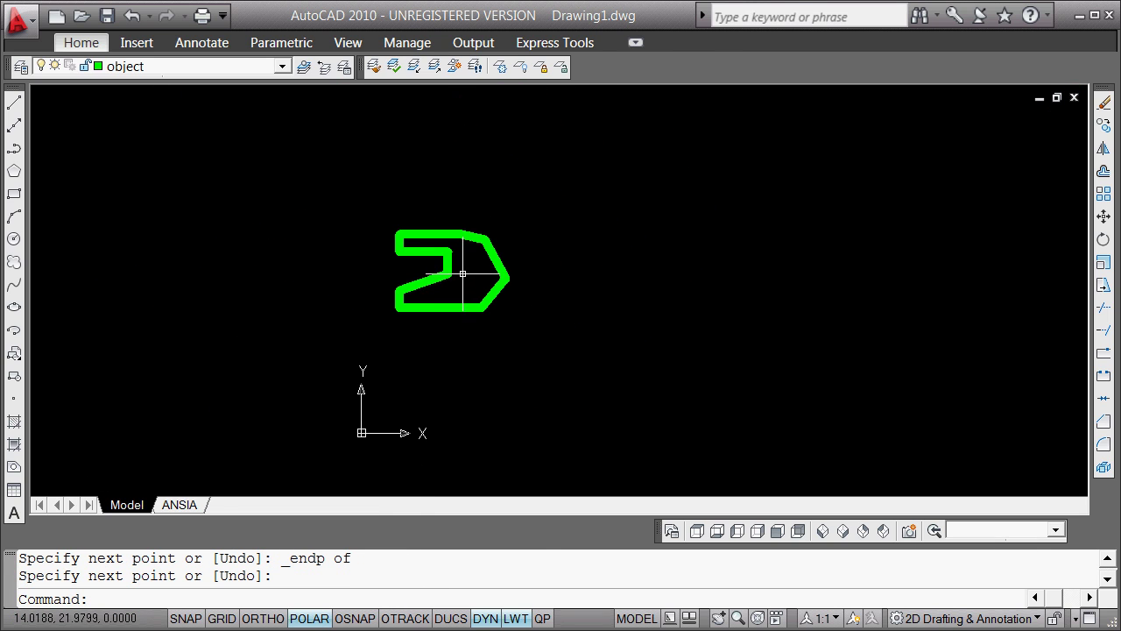
scroll(462, 274, up, 3)
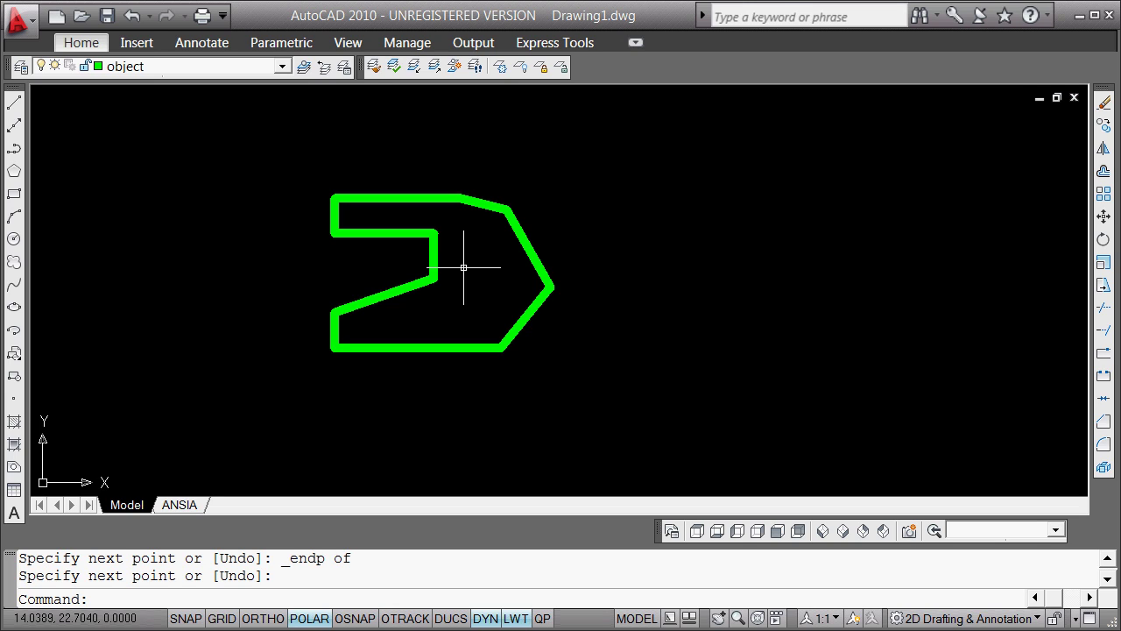
key(Escape)
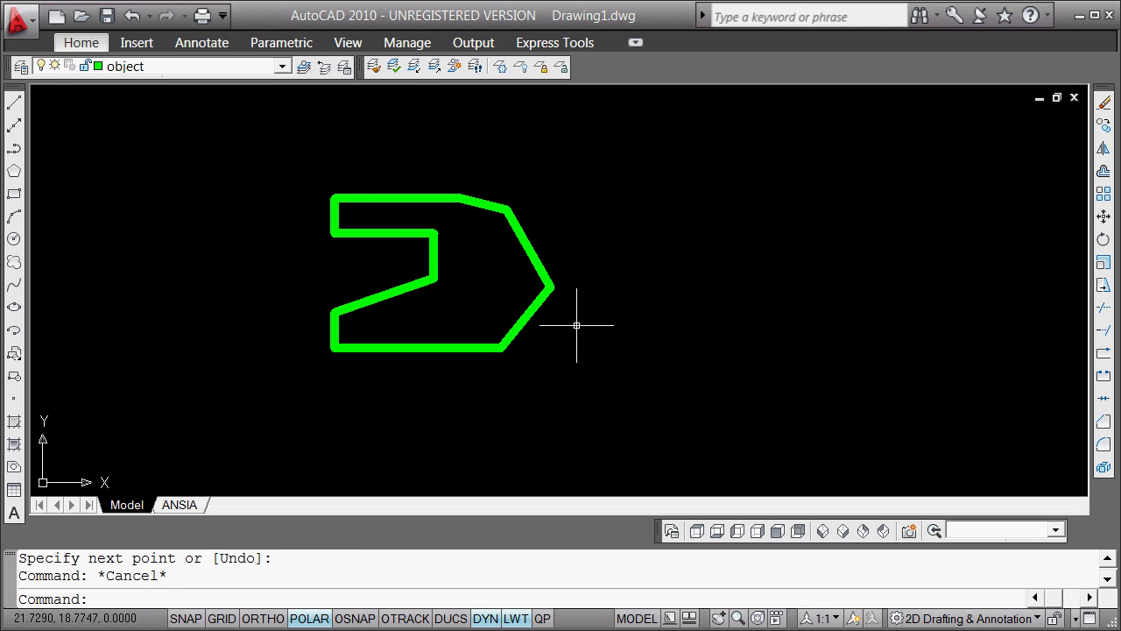
click(13, 104)
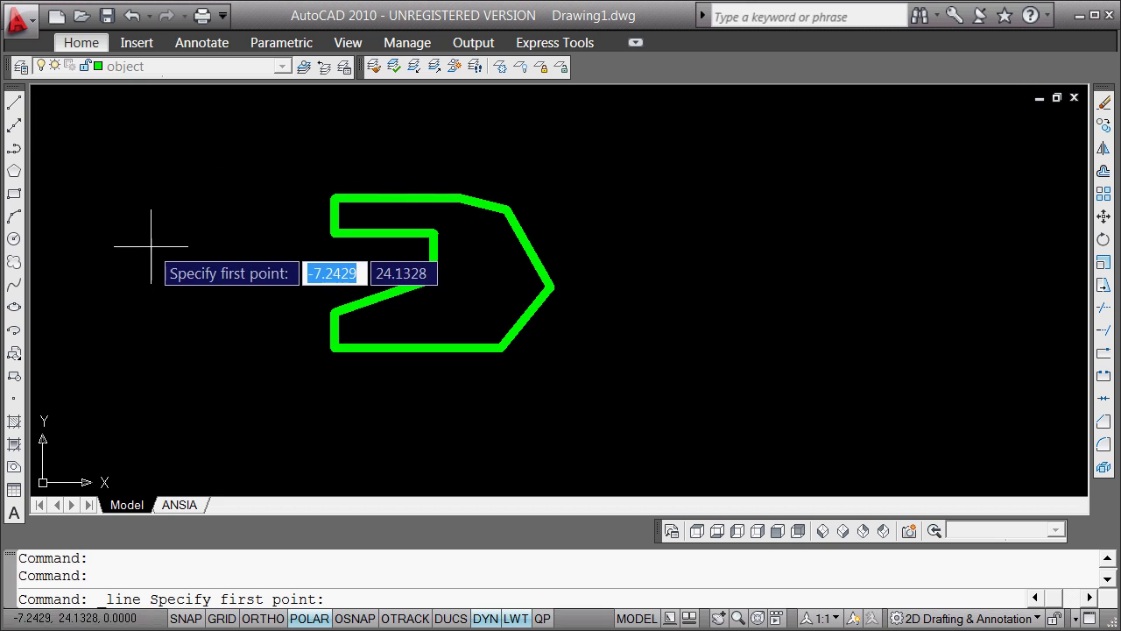
shift+right_click(444, 419)
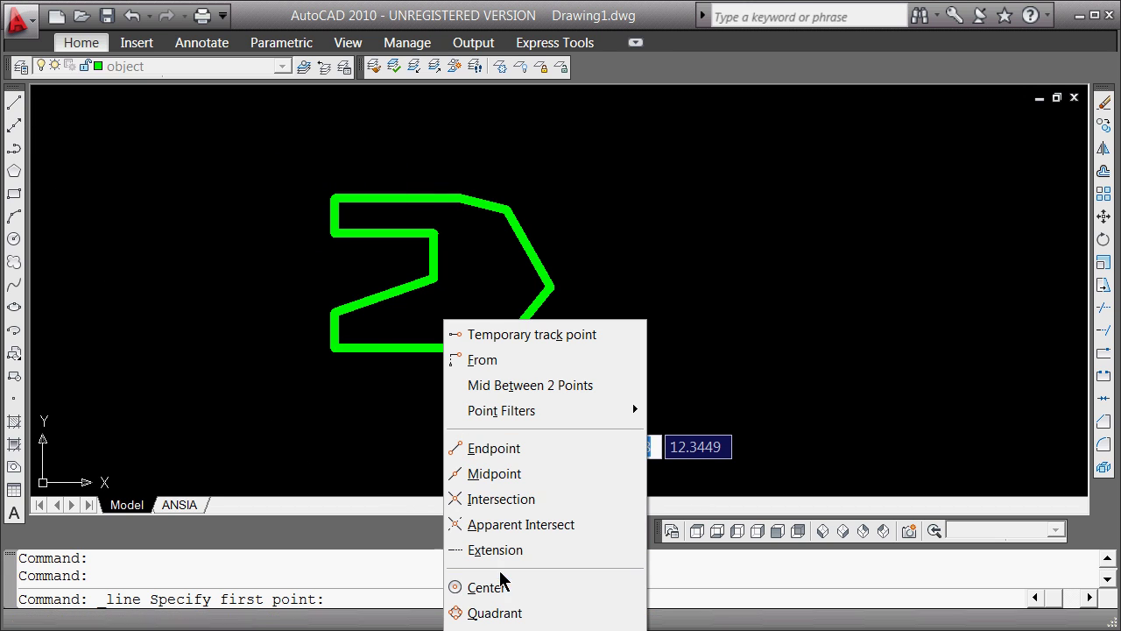
key(Escape)
key(Escape)
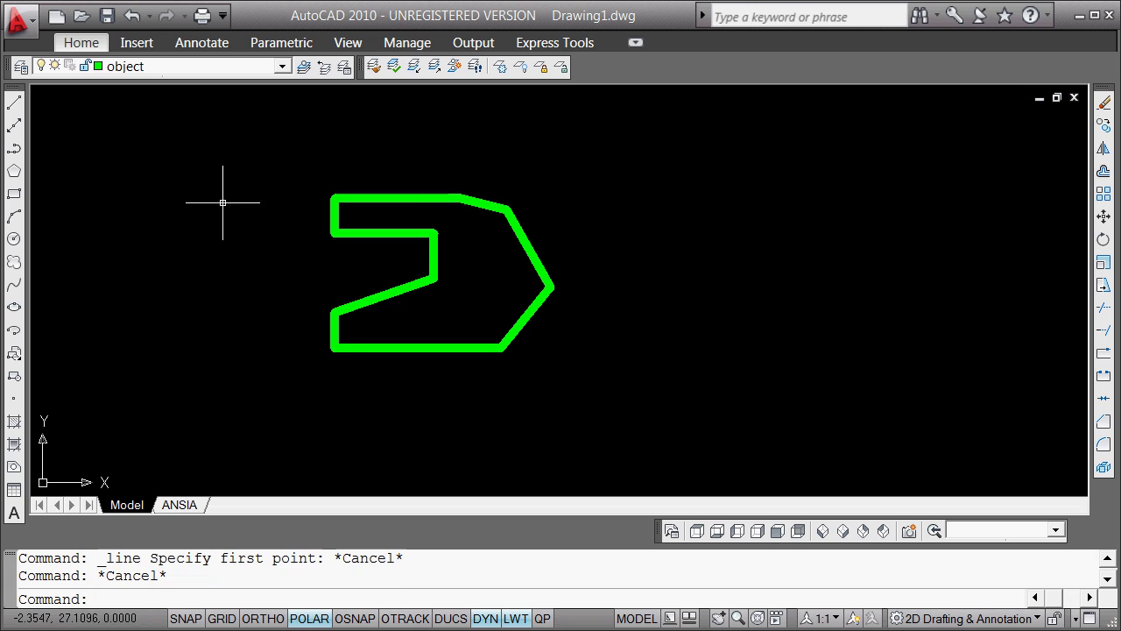
Draw a vertical line from a free point below the profile up to its bottom horizontal line, using a Perpendicular snap
click(16, 103)
click(427, 440)
shift+right_click(398, 395)
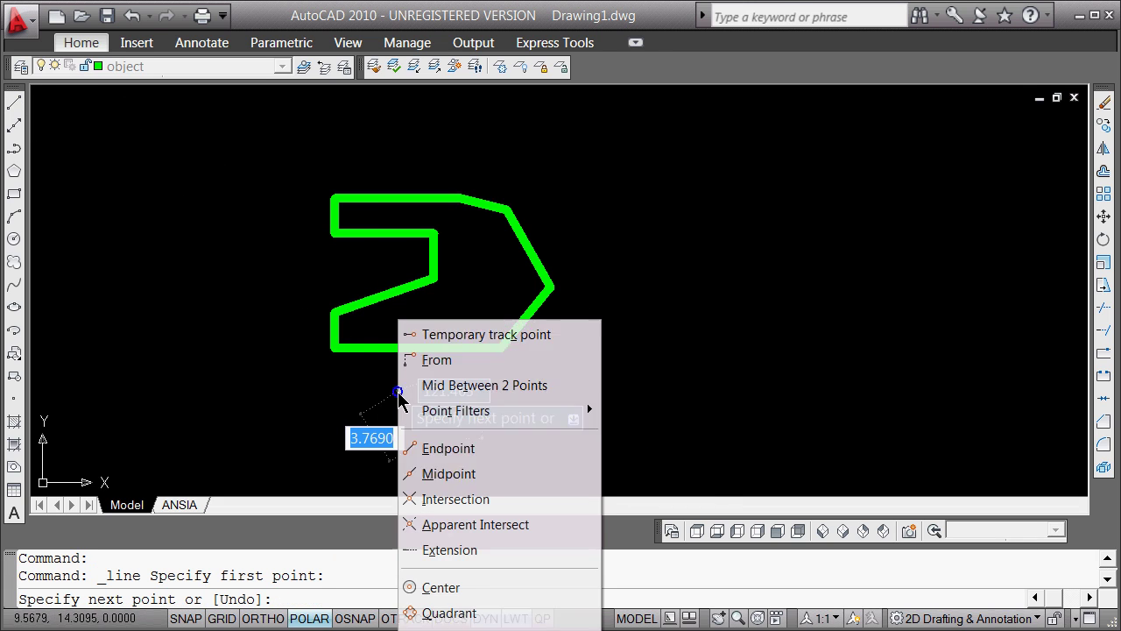
click(448, 627)
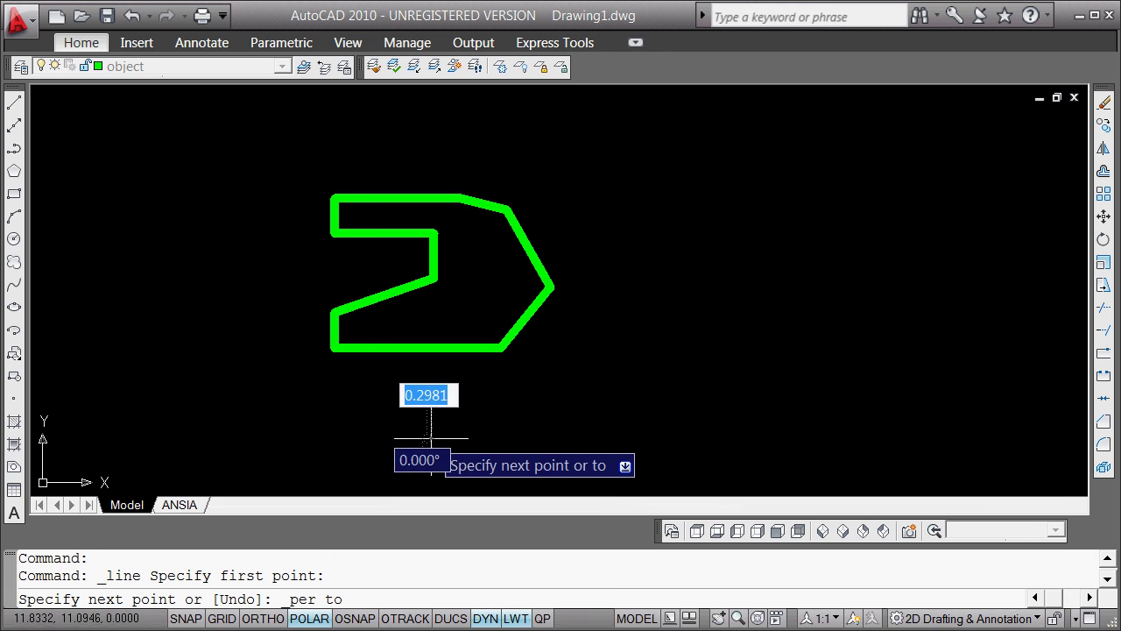
click(439, 360)
key(Return)
Offset the vertical line below the profile with the Through option to the bottom line's left endpoint, and erase the original line
text(o)
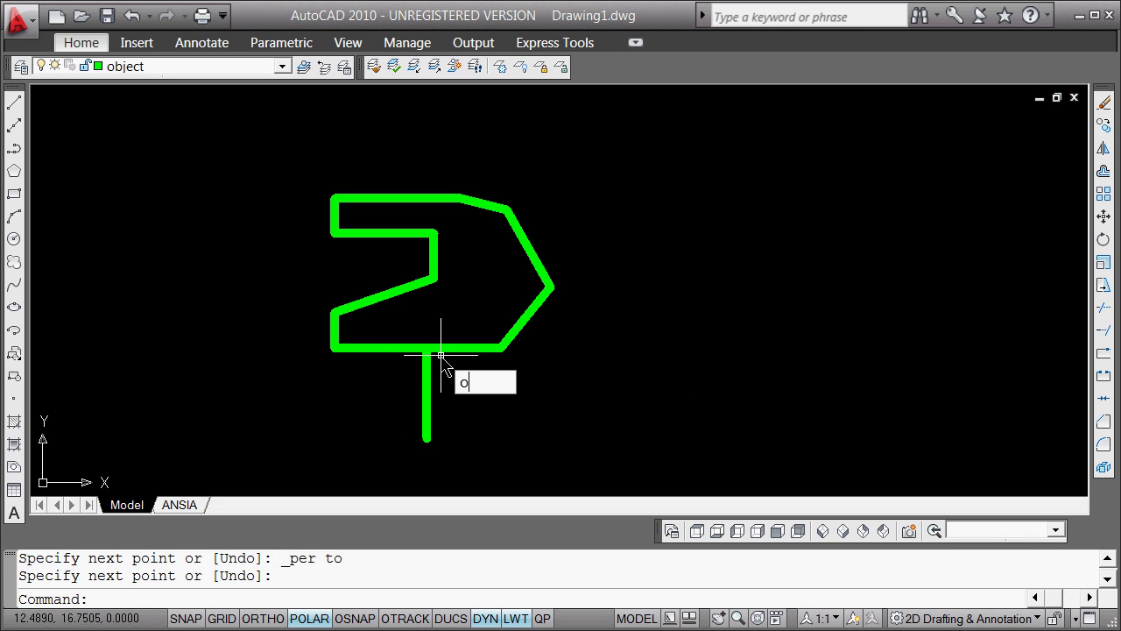
key(Return)
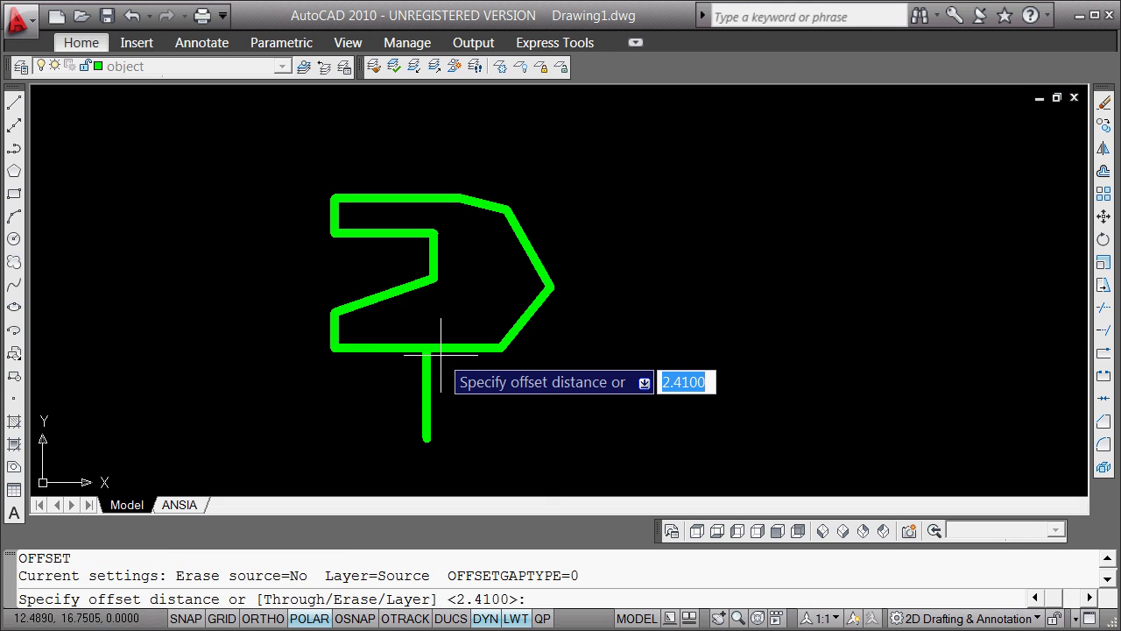
key(Down)
key(Return)
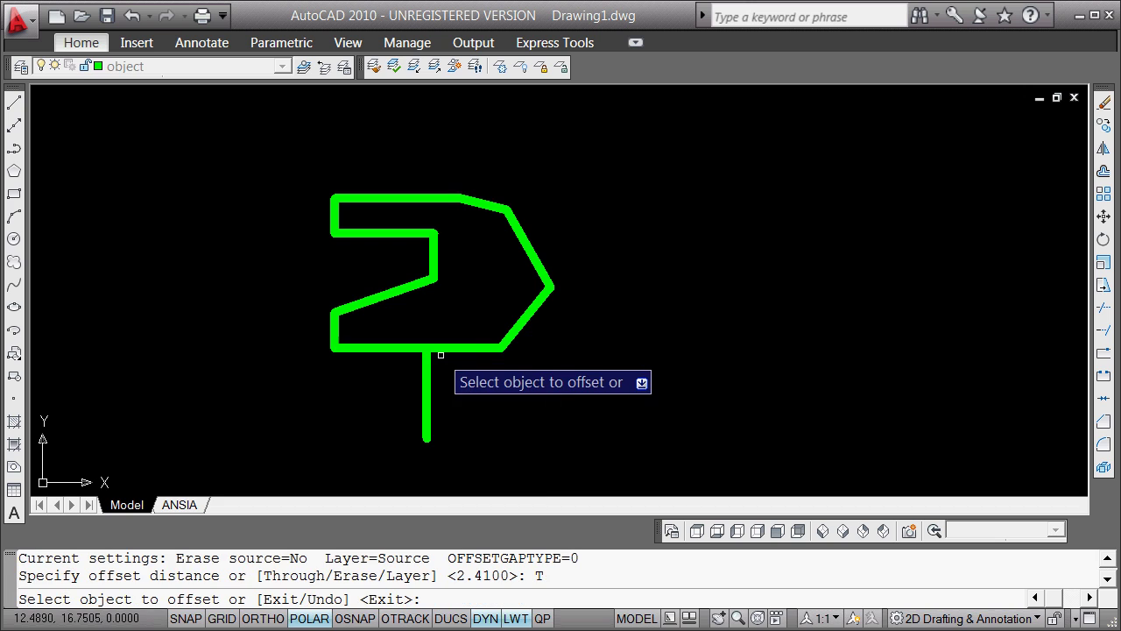
click(426, 373)
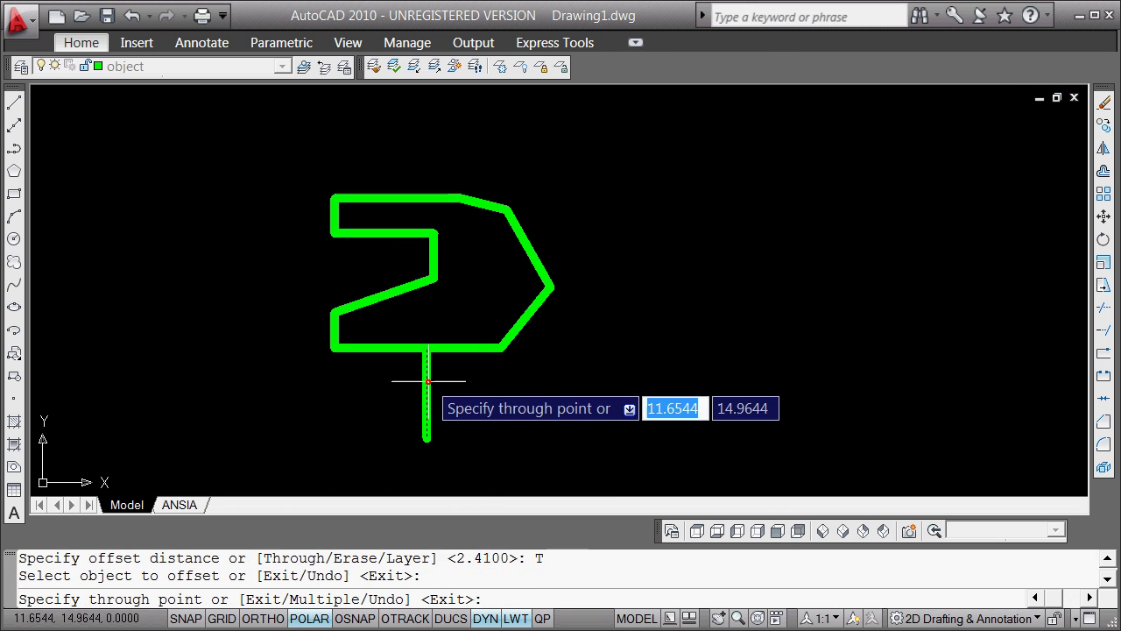
shift+right_click(289, 223)
click(355, 351)
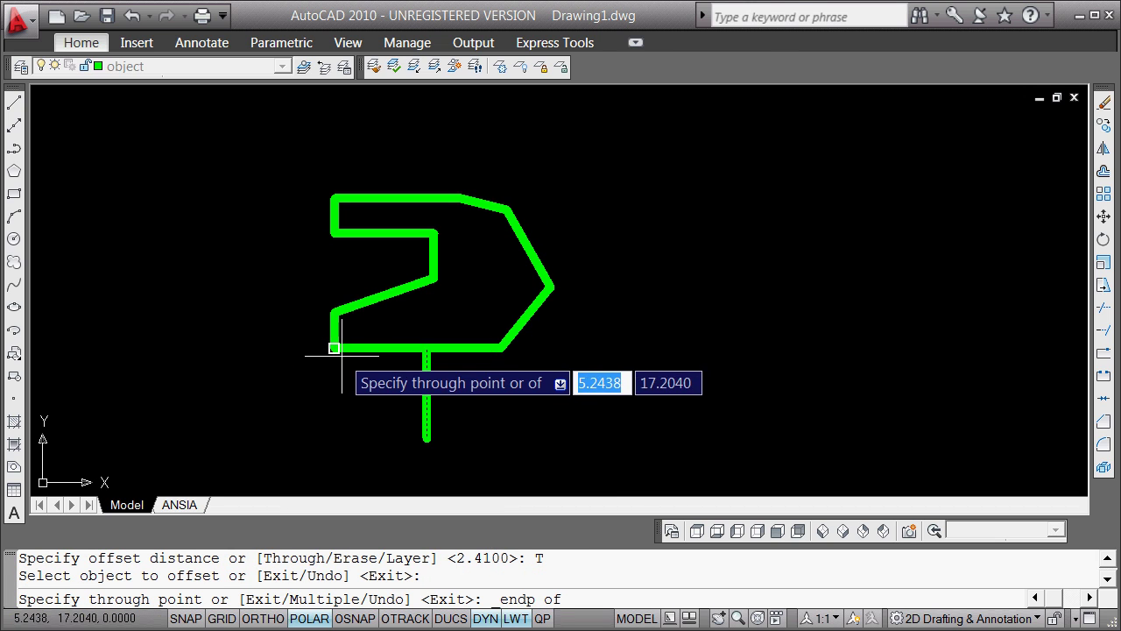
click(338, 351)
key(Return)
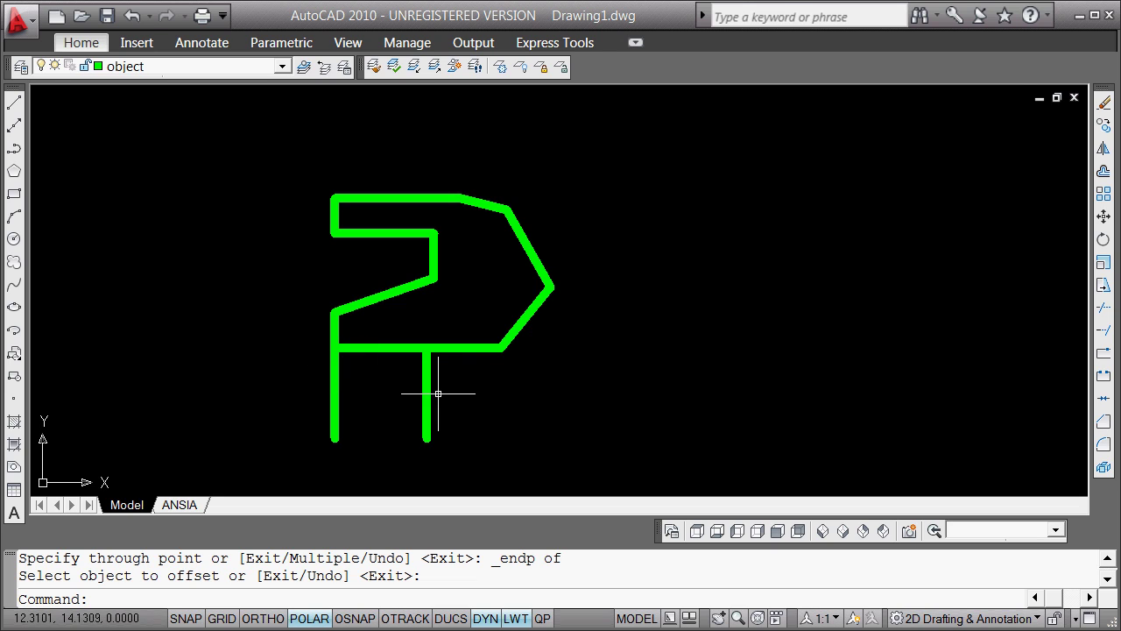
click(430, 394)
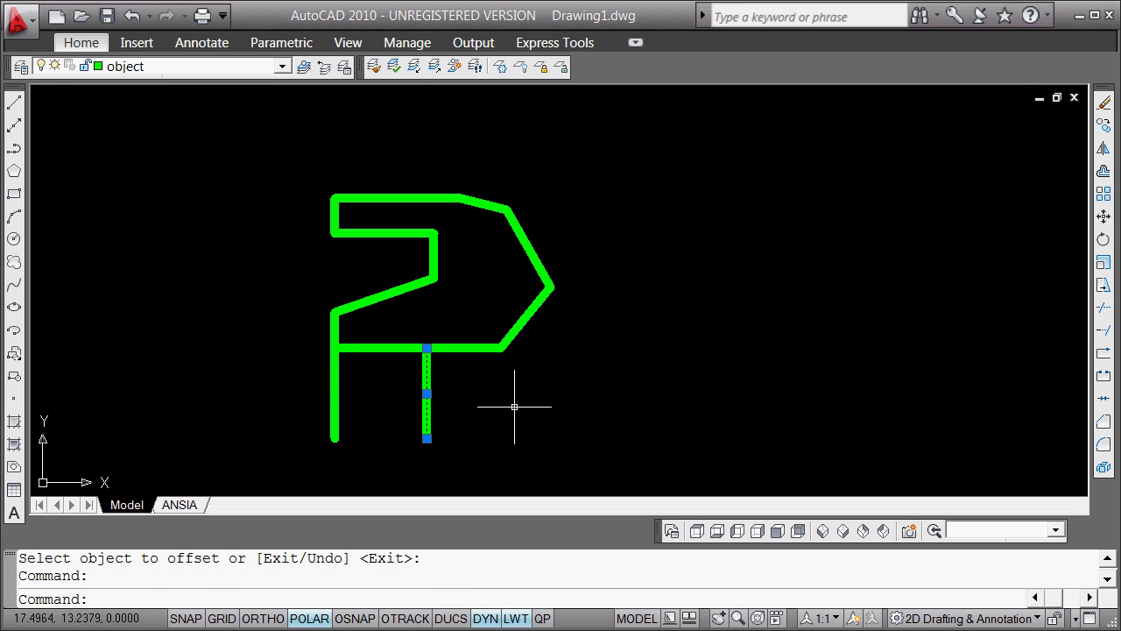
key(Delete)
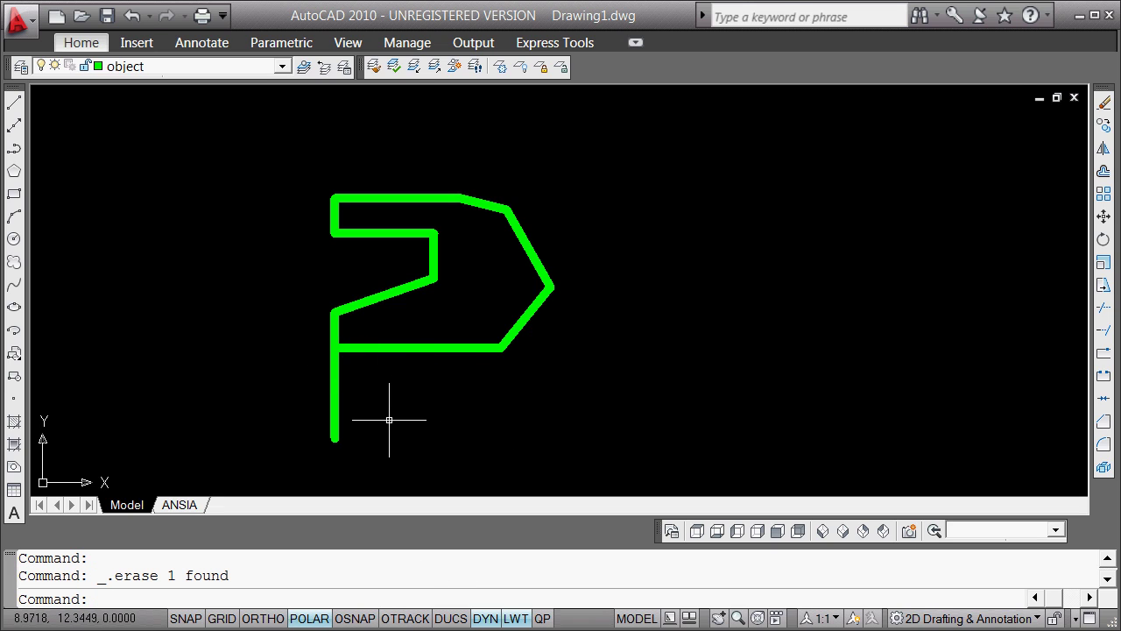